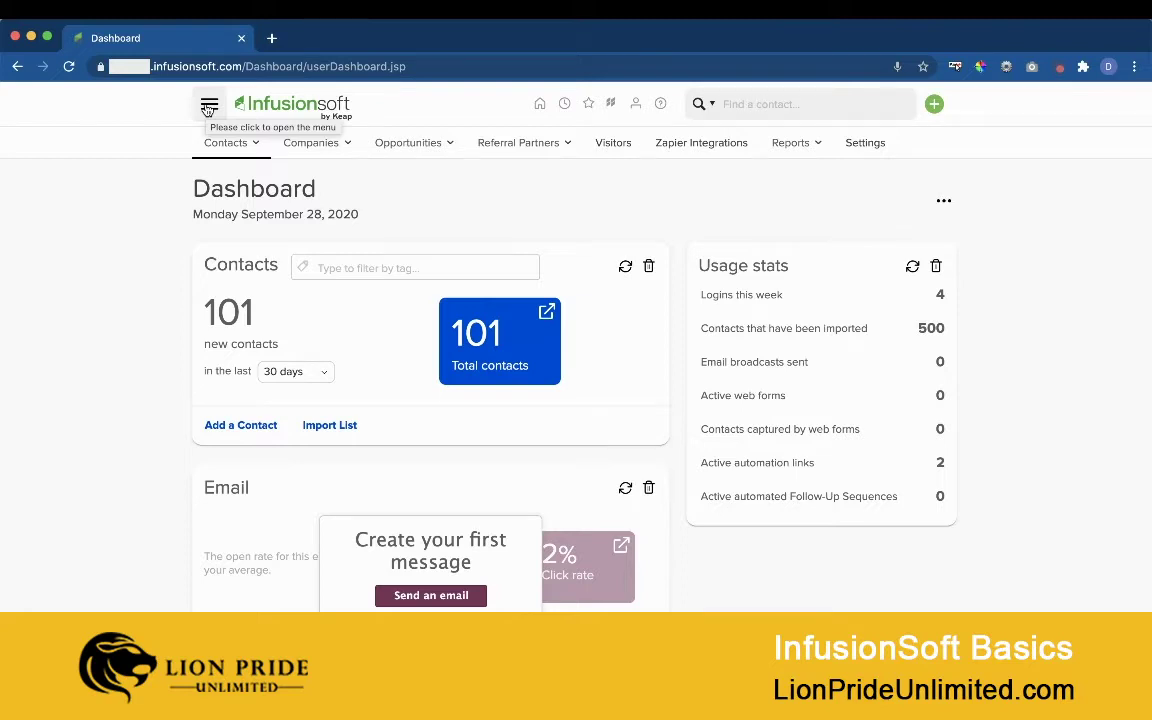
Step: From CRM > Contacts, select all 101 contacts and choose Export from the Actions menu
{"action": "left_click", "coordinate": [208, 106]}
{"action": "left_click", "coordinate": [379, 182]}
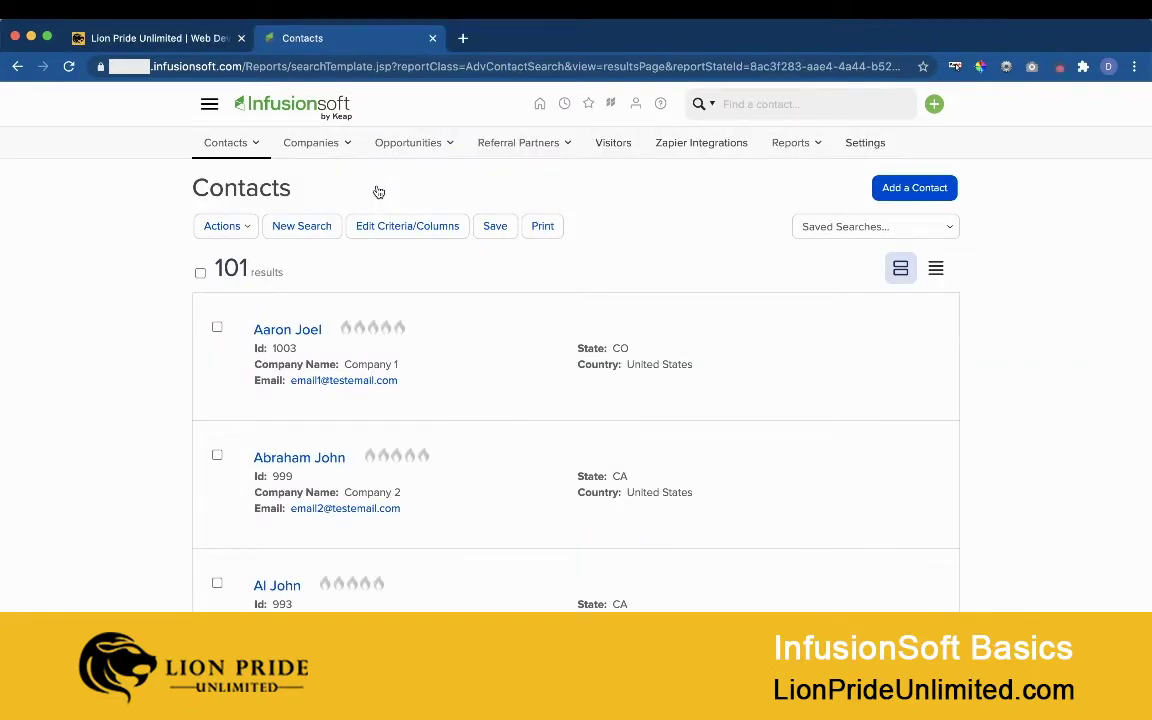
{"action": "left_click", "coordinate": [200, 273]}
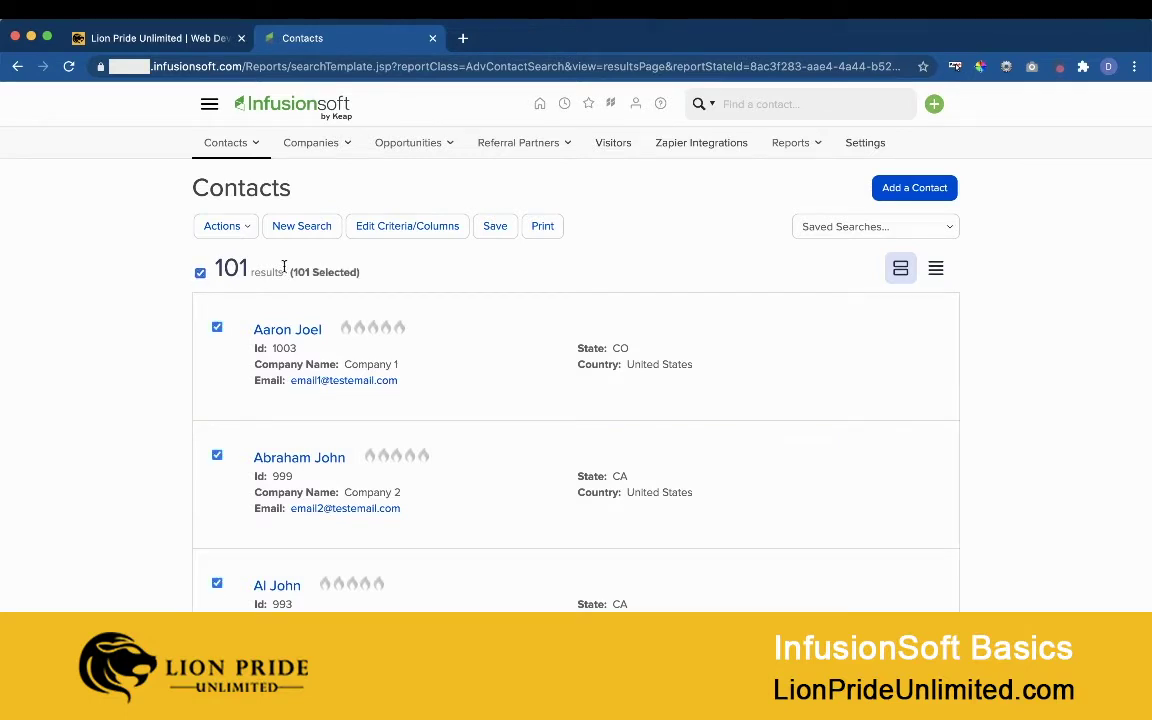
{"action": "left_click", "coordinate": [241, 229]}
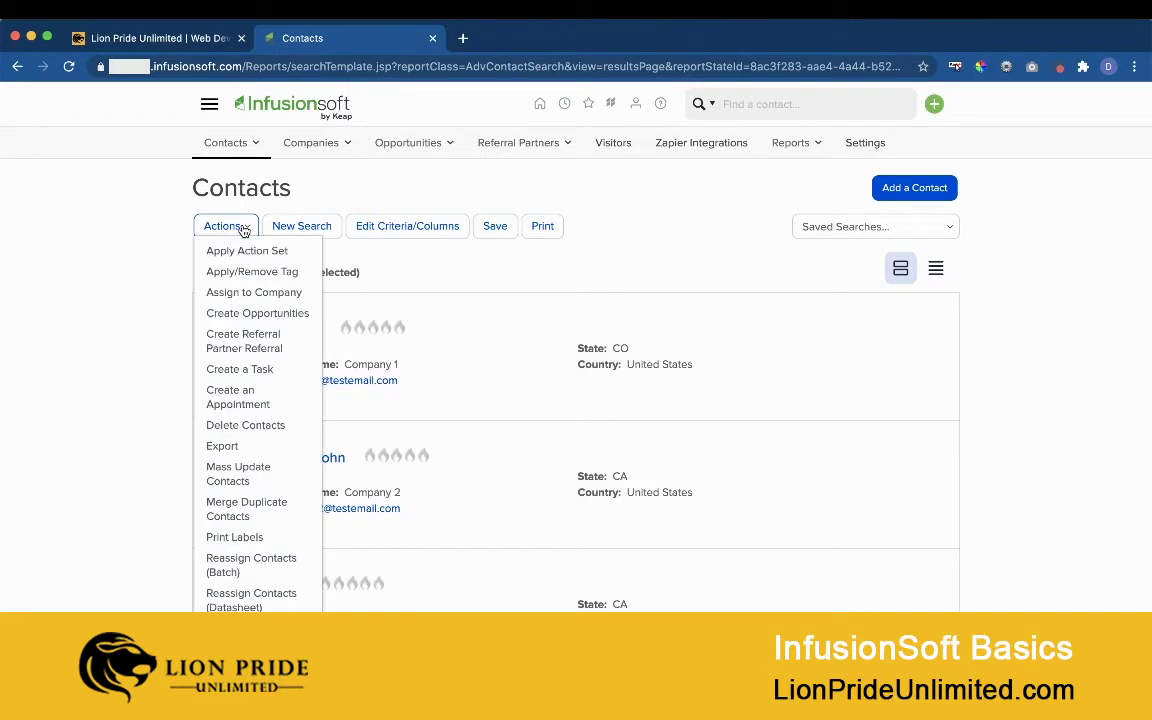
{"action": "left_click", "coordinate": [222, 446]}
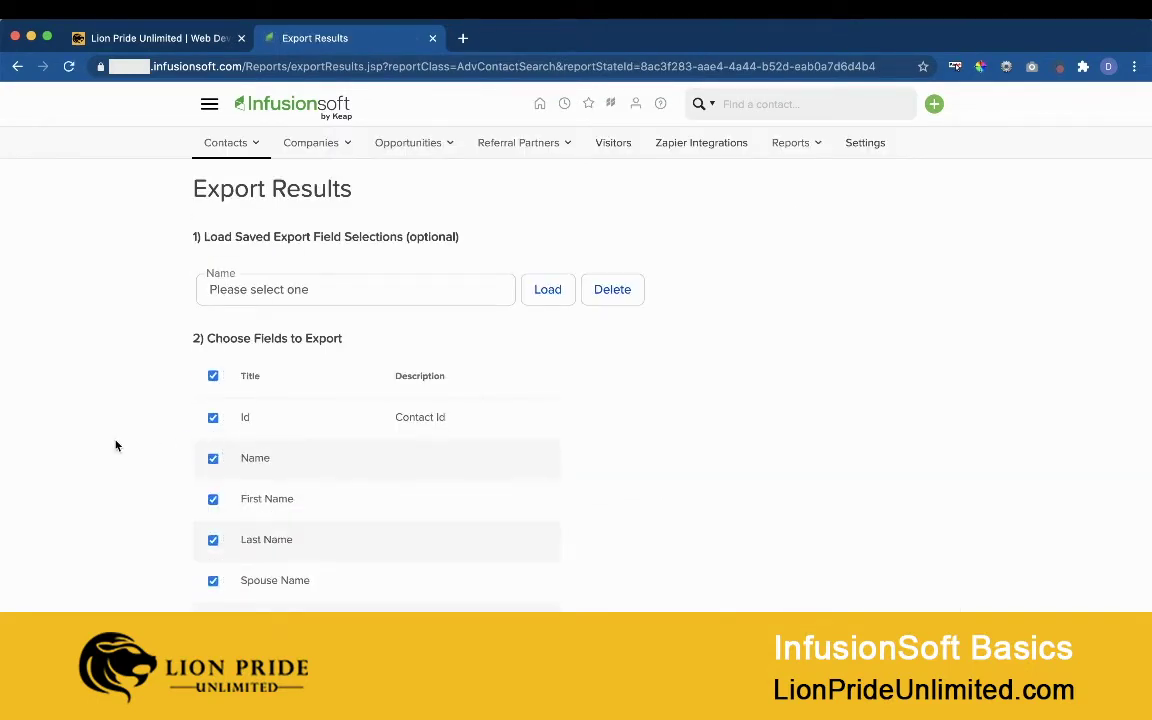
Step: Clear every checkbox in the export field list
{"action": "scroll", "coordinate": [116, 446], "scroll_direction": "down", "scroll_amount": 20}
{"action": "scroll", "coordinate": [114, 440], "scroll_direction": "down", "scroll_amount": 20}
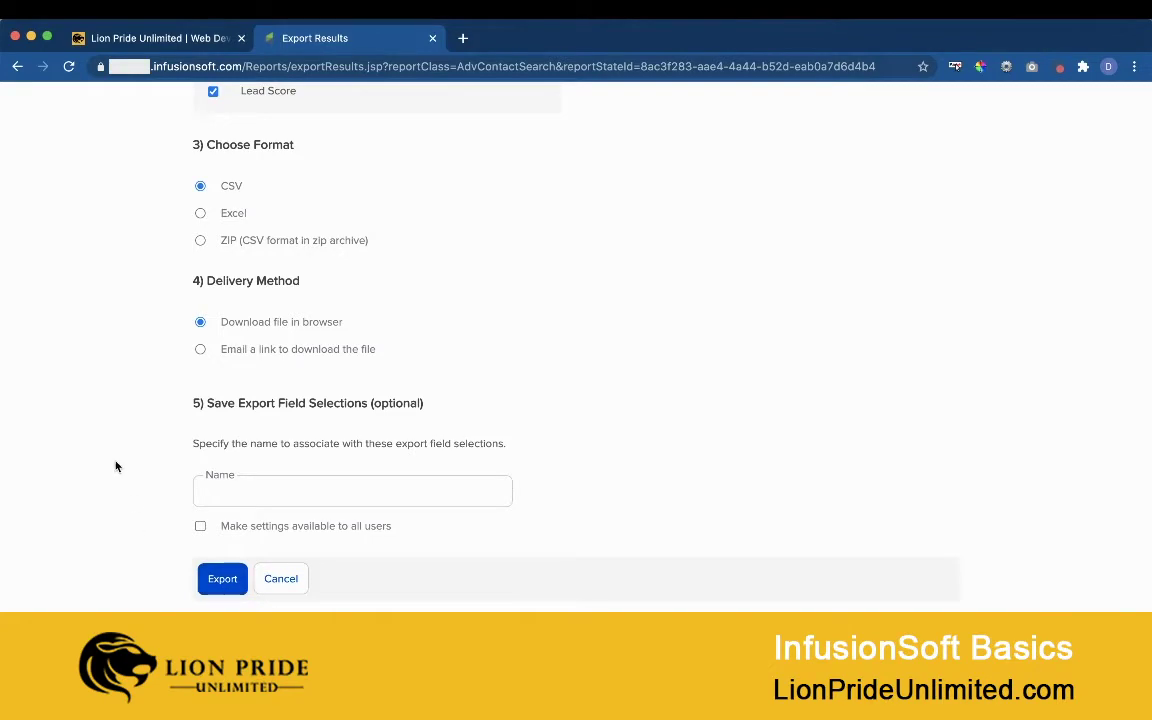
{"action": "scroll", "coordinate": [116, 465], "scroll_direction": "up", "scroll_amount": 10}
{"action": "scroll", "coordinate": [116, 466], "scroll_direction": "up", "scroll_amount": 15}
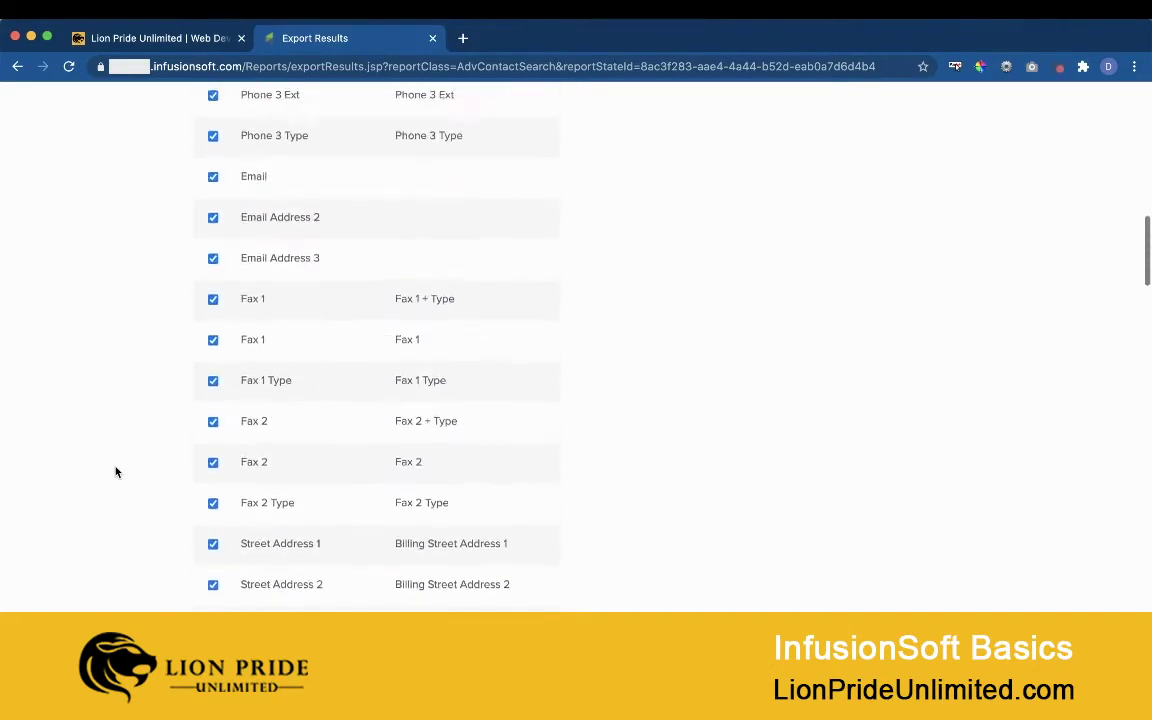
{"action": "scroll", "coordinate": [116, 472], "scroll_direction": "up", "scroll_amount": 5}
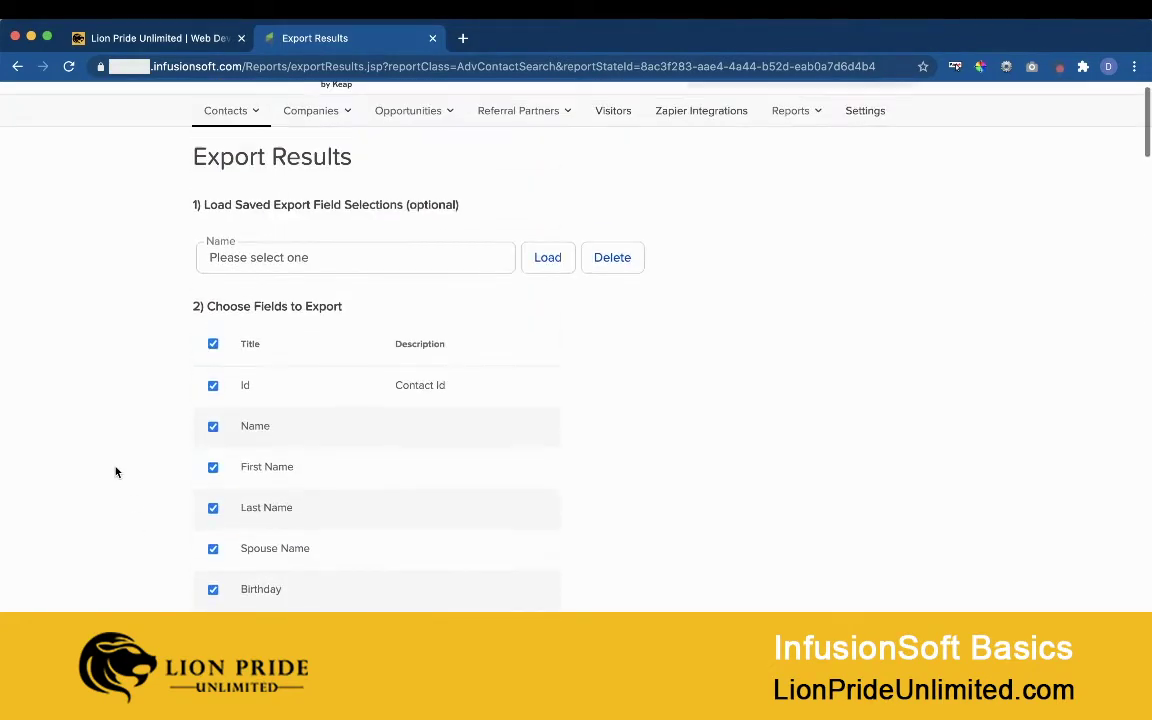
{"action": "left_click", "coordinate": [213, 345]}
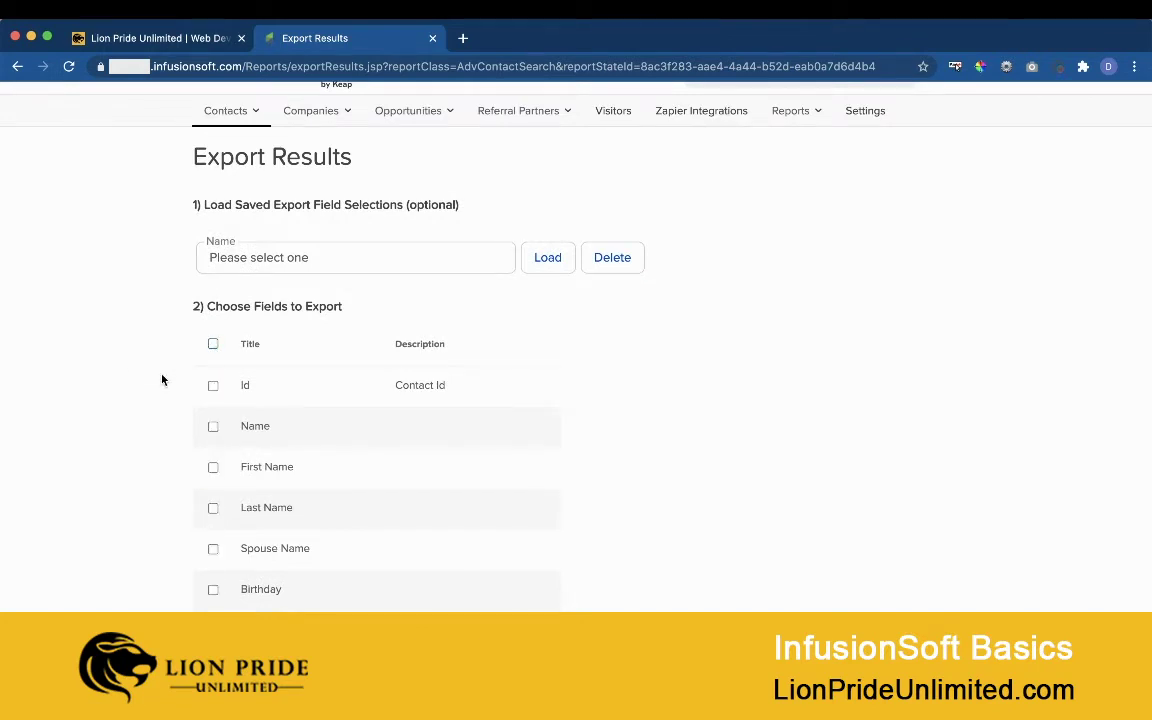
Step: Tick only Id, First Name, Last Name, Phone 1 and Email for export
{"action": "scroll", "coordinate": [162, 380], "scroll_direction": "down", "scroll_amount": 2}
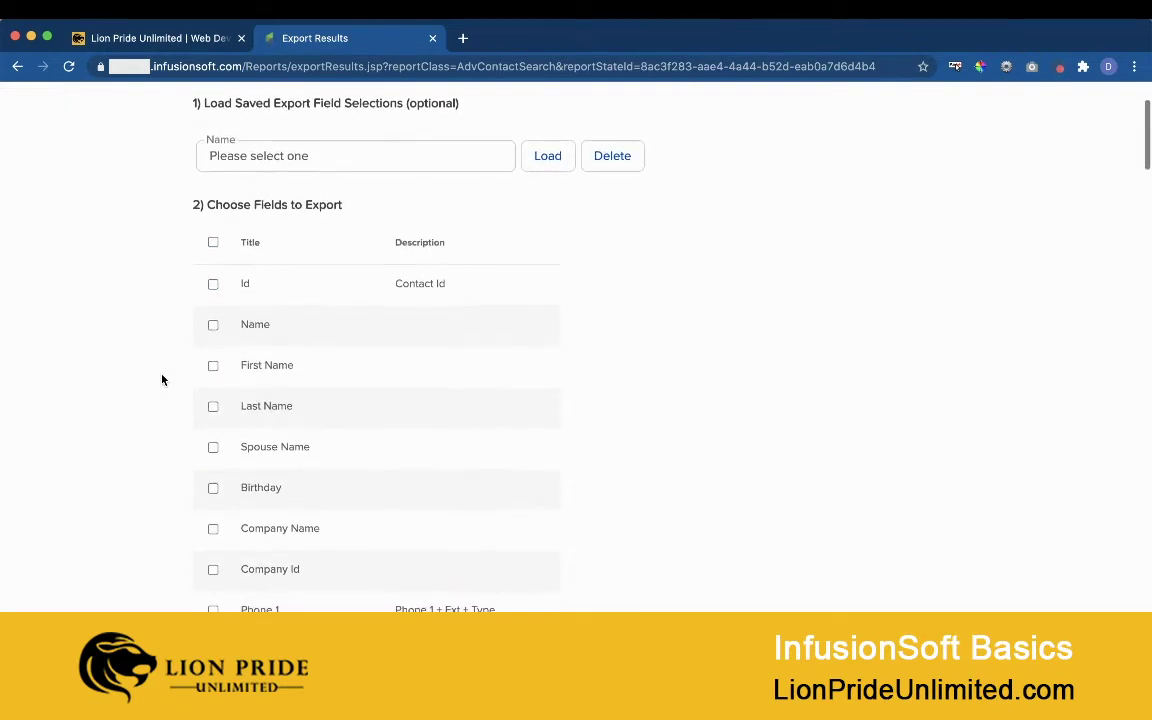
{"action": "left_click", "coordinate": [213, 284]}
{"action": "left_click", "coordinate": [213, 326]}
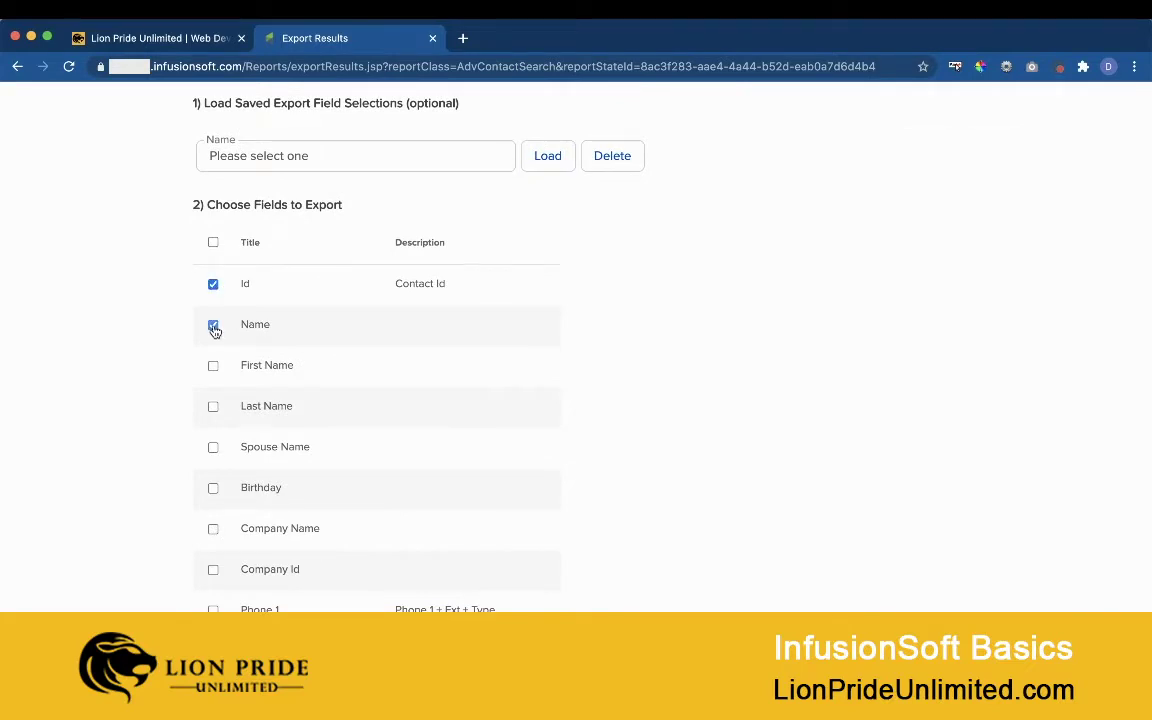
{"action": "left_click", "coordinate": [213, 326]}
{"action": "left_click", "coordinate": [213, 367]}
{"action": "left_click", "coordinate": [213, 407]}
{"action": "scroll", "coordinate": [139, 440], "scroll_direction": "down", "scroll_amount": 4}
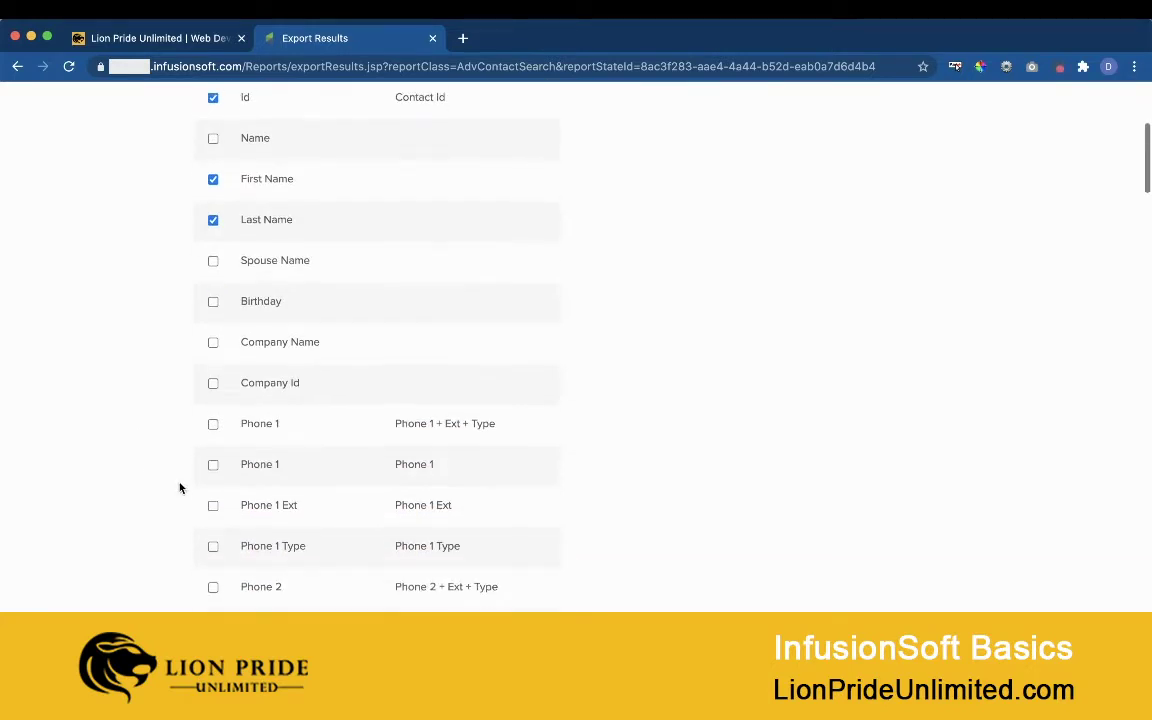
{"action": "left_click", "coordinate": [213, 465]}
{"action": "scroll", "coordinate": [146, 490], "scroll_direction": "down", "scroll_amount": 5}
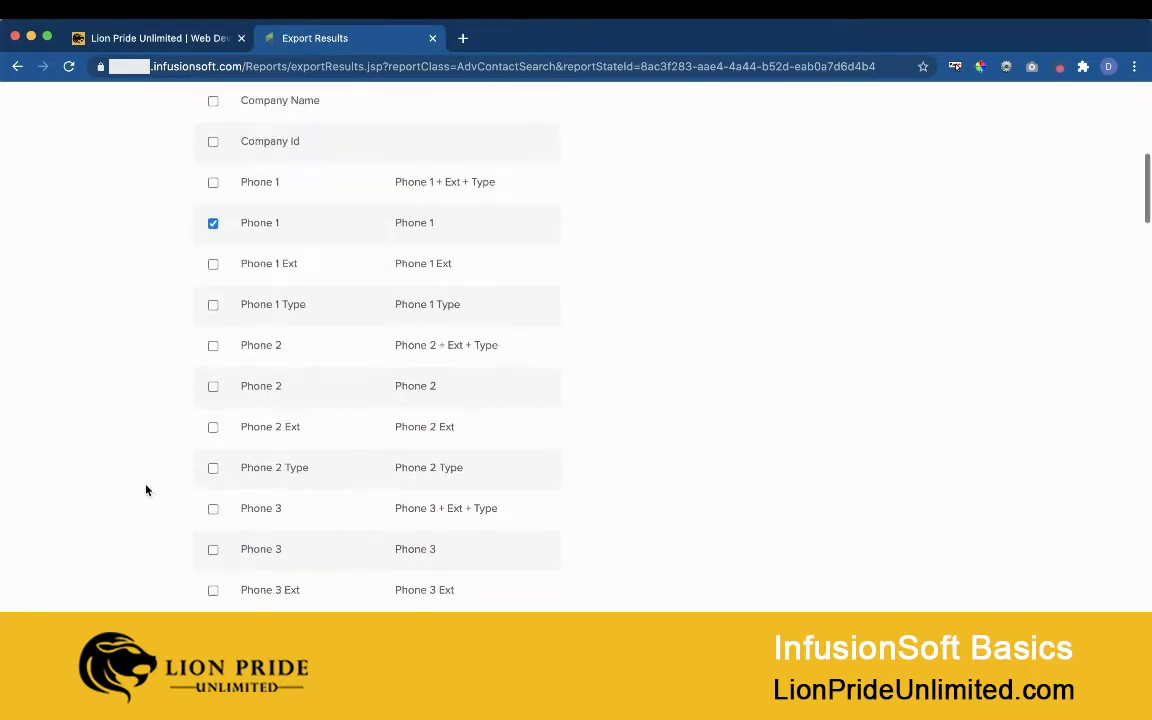
{"action": "scroll", "coordinate": [147, 489], "scroll_direction": "down", "scroll_amount": 5}
{"action": "left_click", "coordinate": [213, 391]}
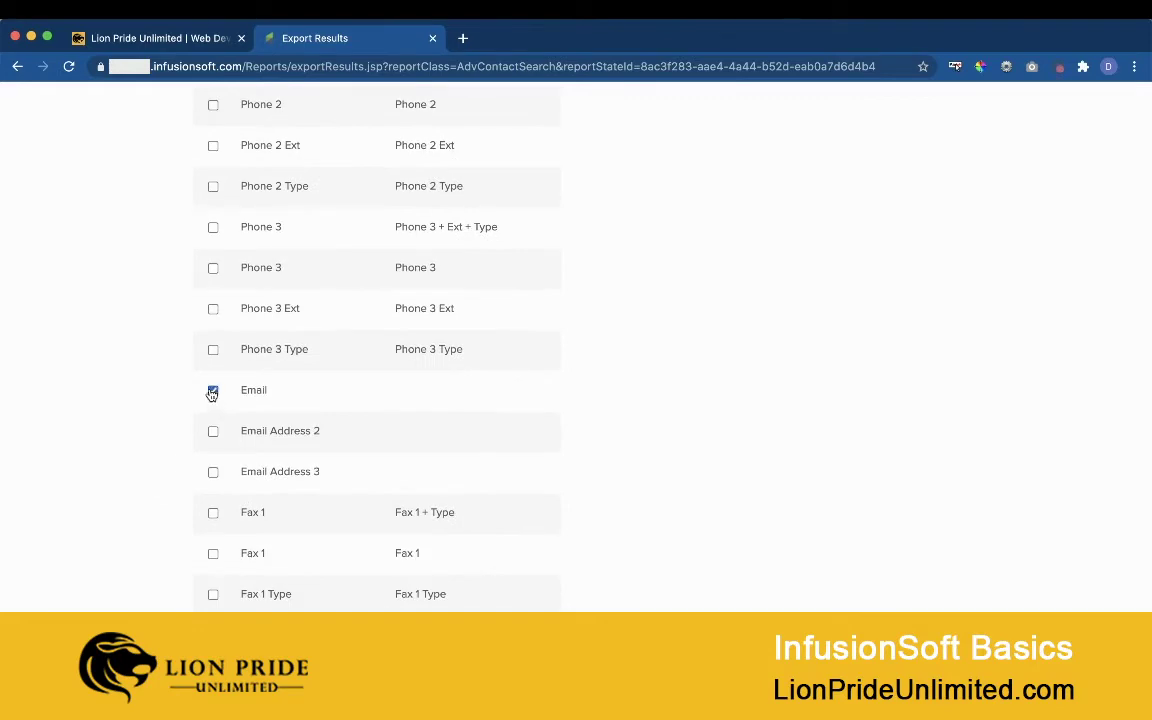
{"action": "scroll", "coordinate": [150, 434], "scroll_direction": "down", "scroll_amount": 20}
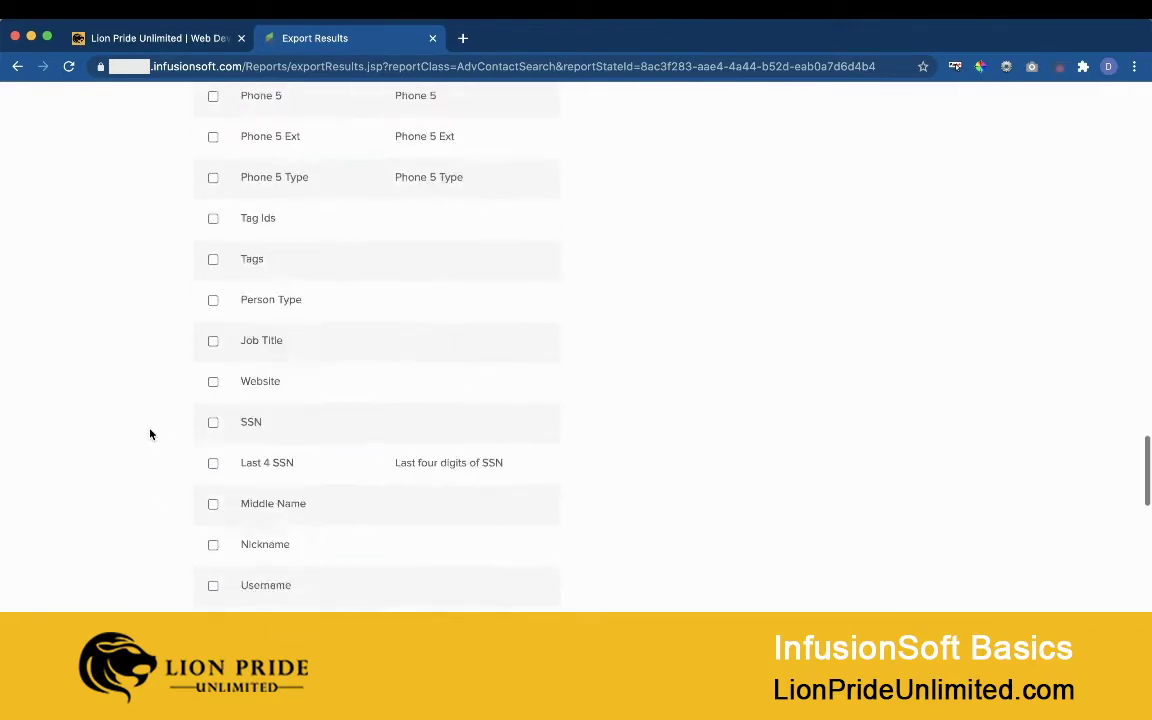
{"action": "scroll", "coordinate": [150, 434], "scroll_direction": "down", "scroll_amount": 20}
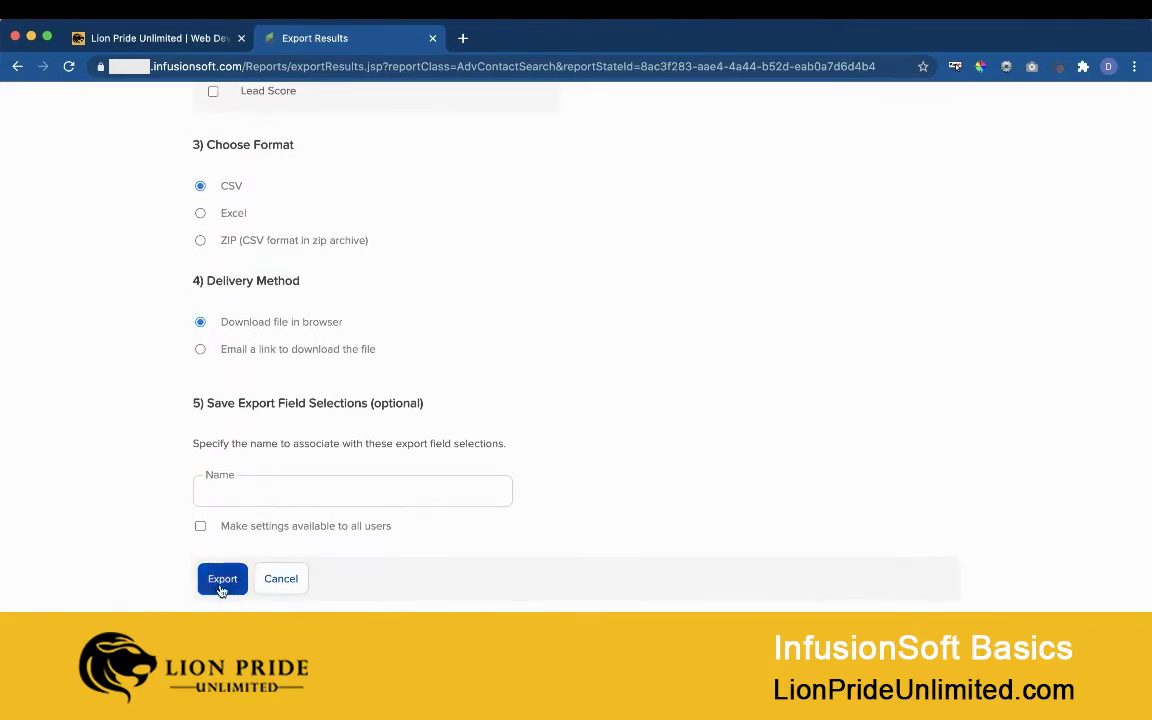
Step: Run the export, dismiss the downloading notice, and narrow the browser to show export1.csv
{"action": "left_click", "coordinate": [222, 580]}
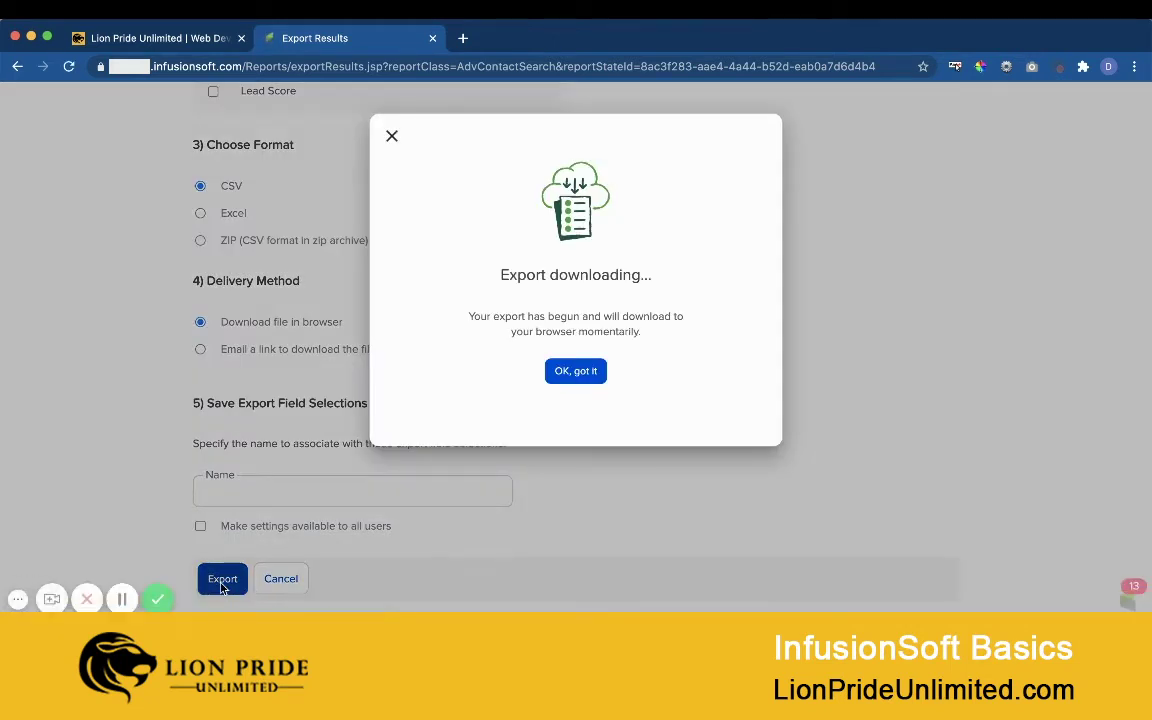
{"action": "left_click", "coordinate": [584, 372]}
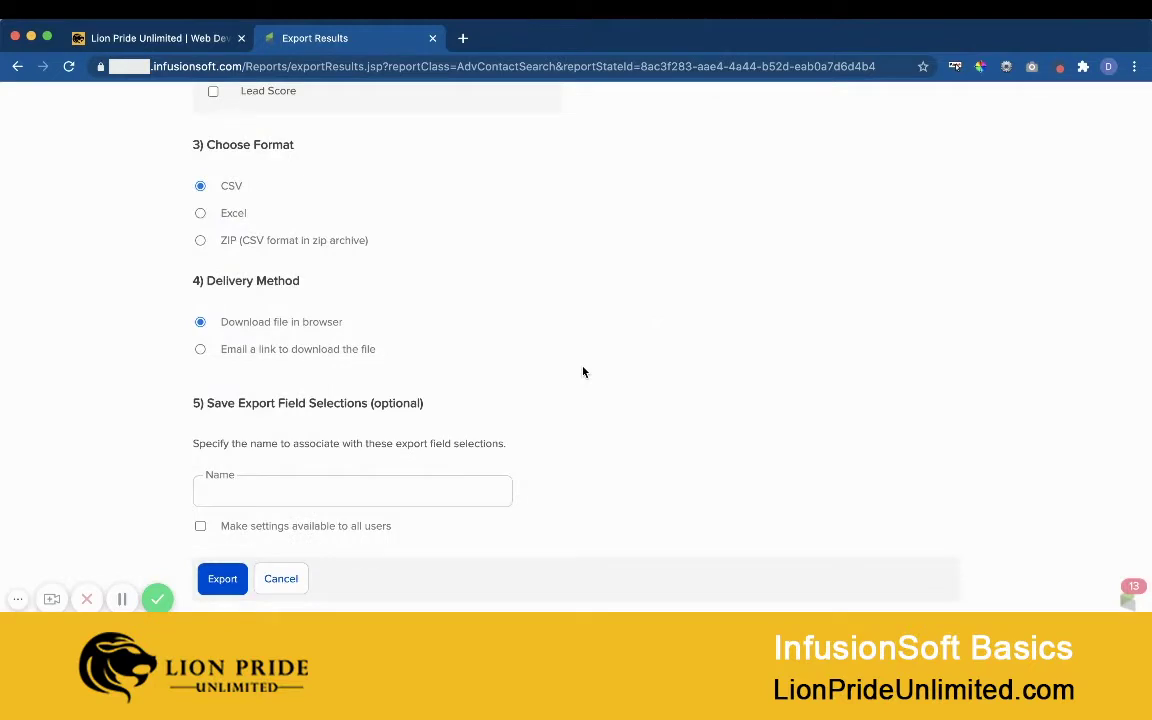
{"action": "left_click_drag", "start_coordinate": [1148, 257], "coordinate": [1036, 270]}
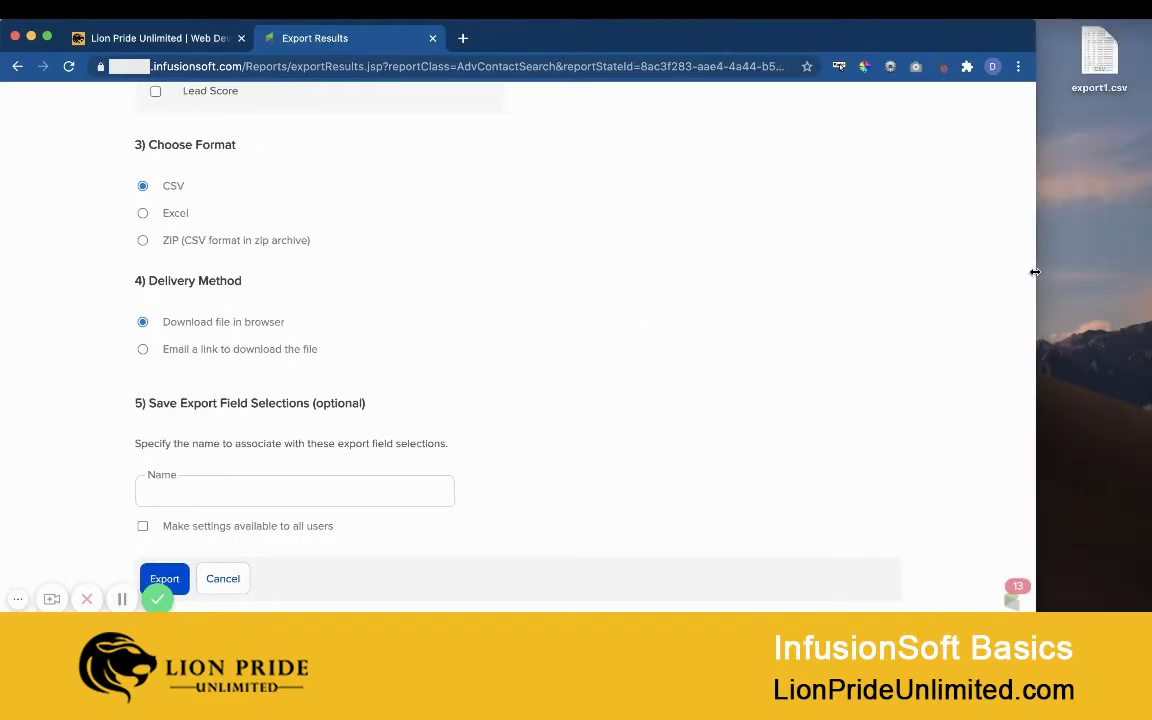
Step: Open export1.csv from the desktop in Excel to review it
{"action": "double_click", "coordinate": [1100, 52]}
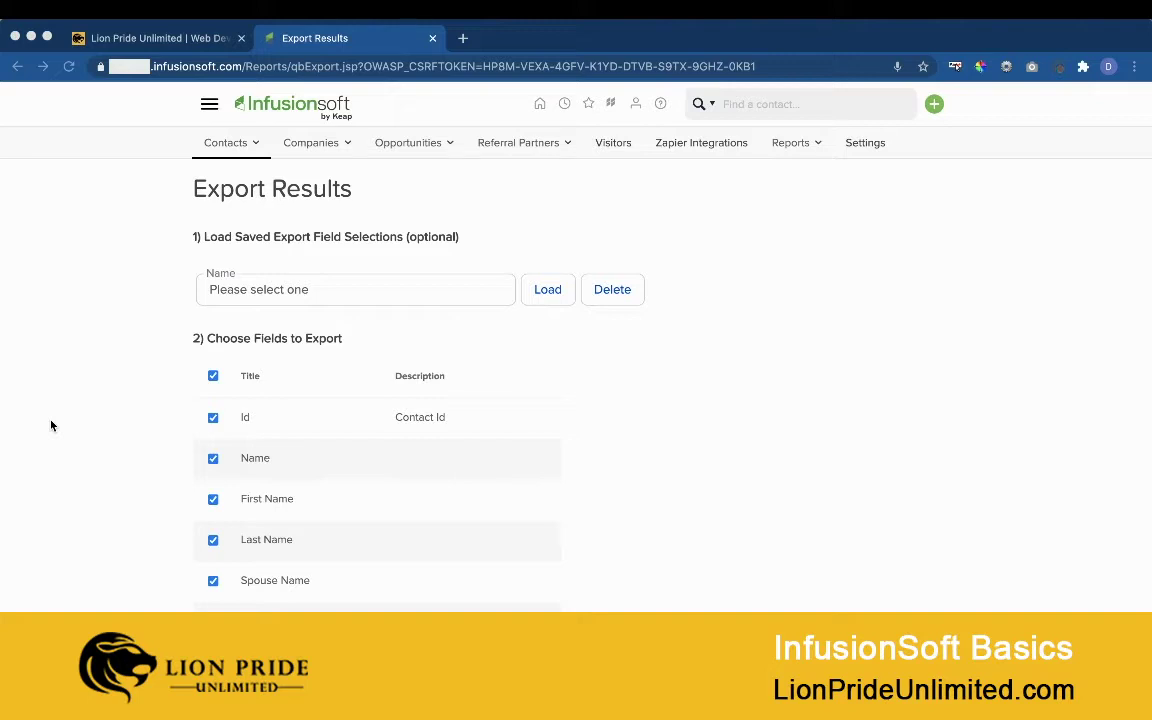
Step: Clear all export fields, then tick Id, First Name and Last Name
{"action": "left_click", "coordinate": [212, 379]}
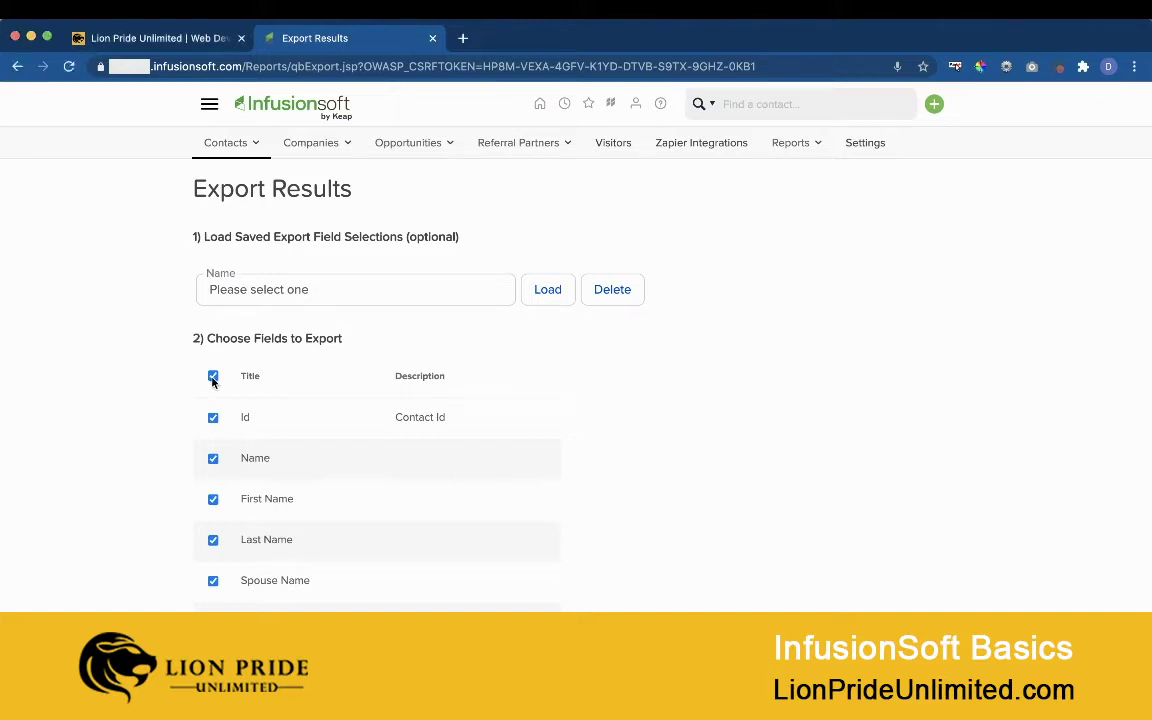
{"action": "left_click", "coordinate": [212, 377]}
{"action": "scroll", "coordinate": [107, 417], "scroll_direction": "down", "scroll_amount": 4}
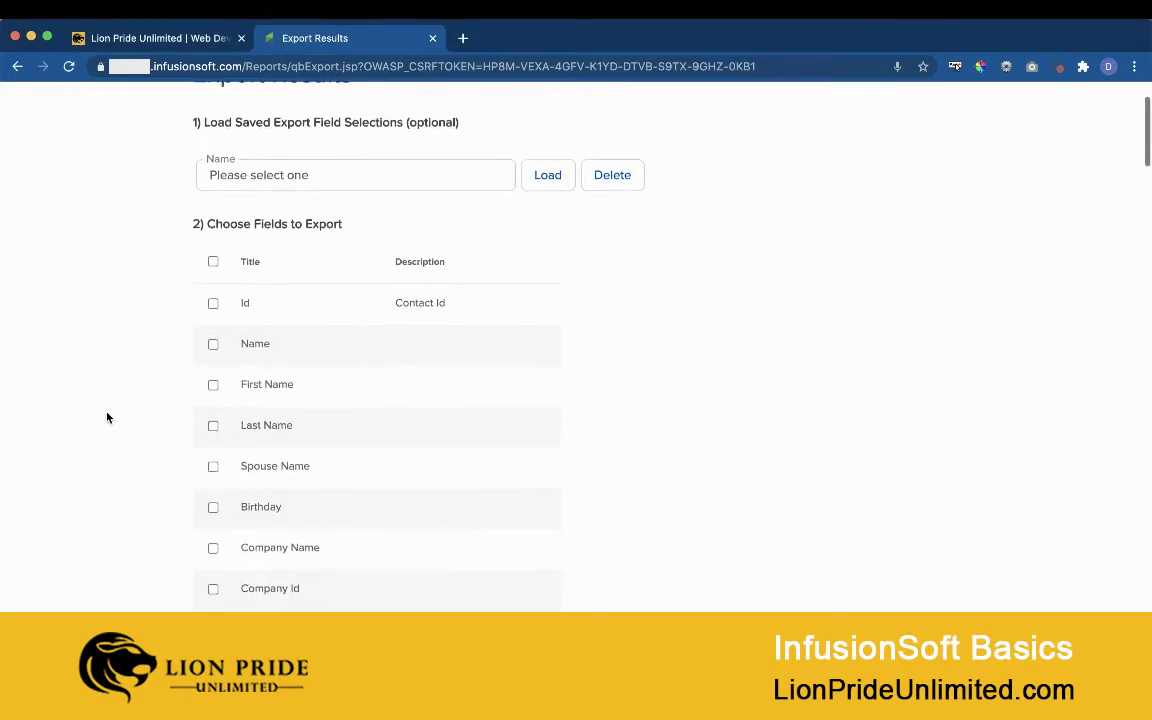
{"action": "left_click", "coordinate": [214, 230]}
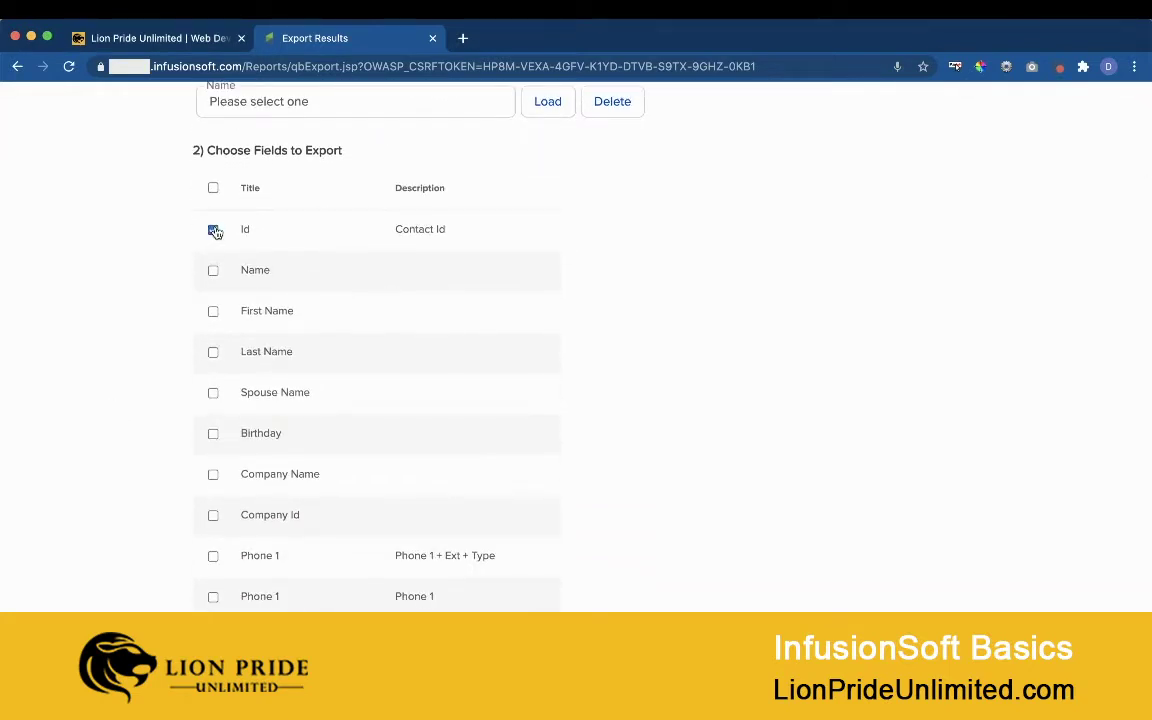
{"action": "left_click", "coordinate": [214, 311]}
{"action": "left_click", "coordinate": [213, 355]}
Step: Add Phone 1 and Email to the export fields
{"action": "scroll", "coordinate": [165, 490], "scroll_direction": "down", "scroll_amount": 4}
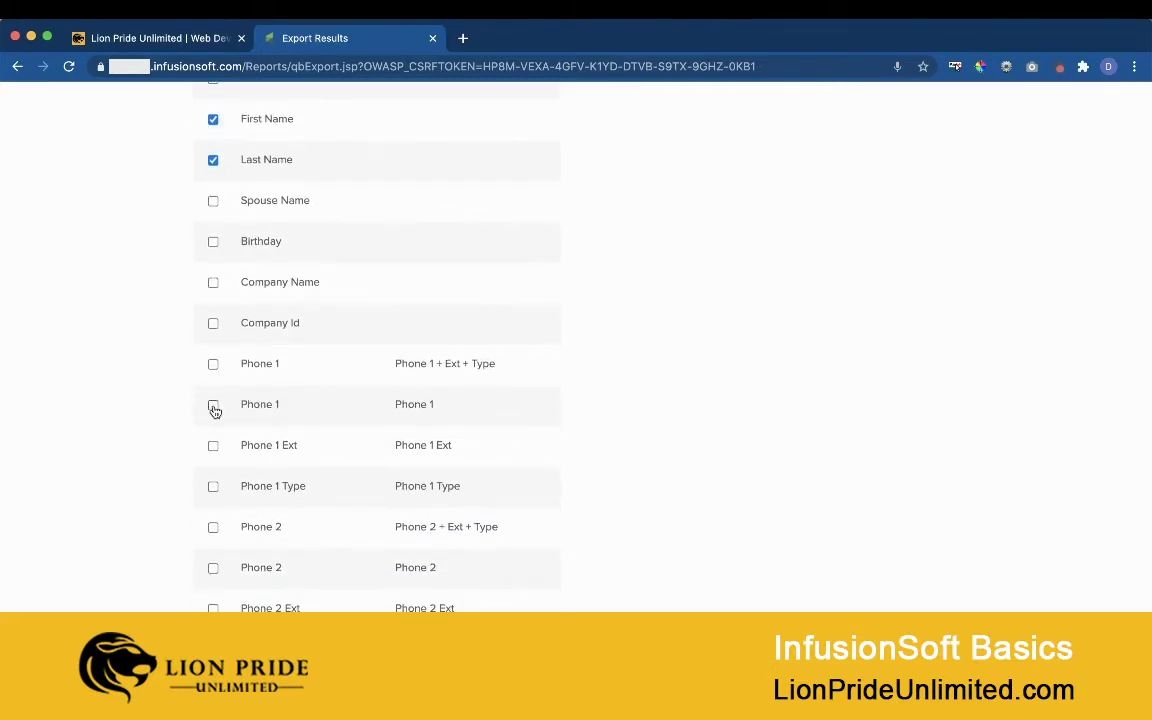
{"action": "left_click", "coordinate": [213, 404]}
{"action": "scroll", "coordinate": [132, 453], "scroll_direction": "down", "scroll_amount": 5}
{"action": "scroll", "coordinate": [132, 453], "scroll_direction": "down", "scroll_amount": 6}
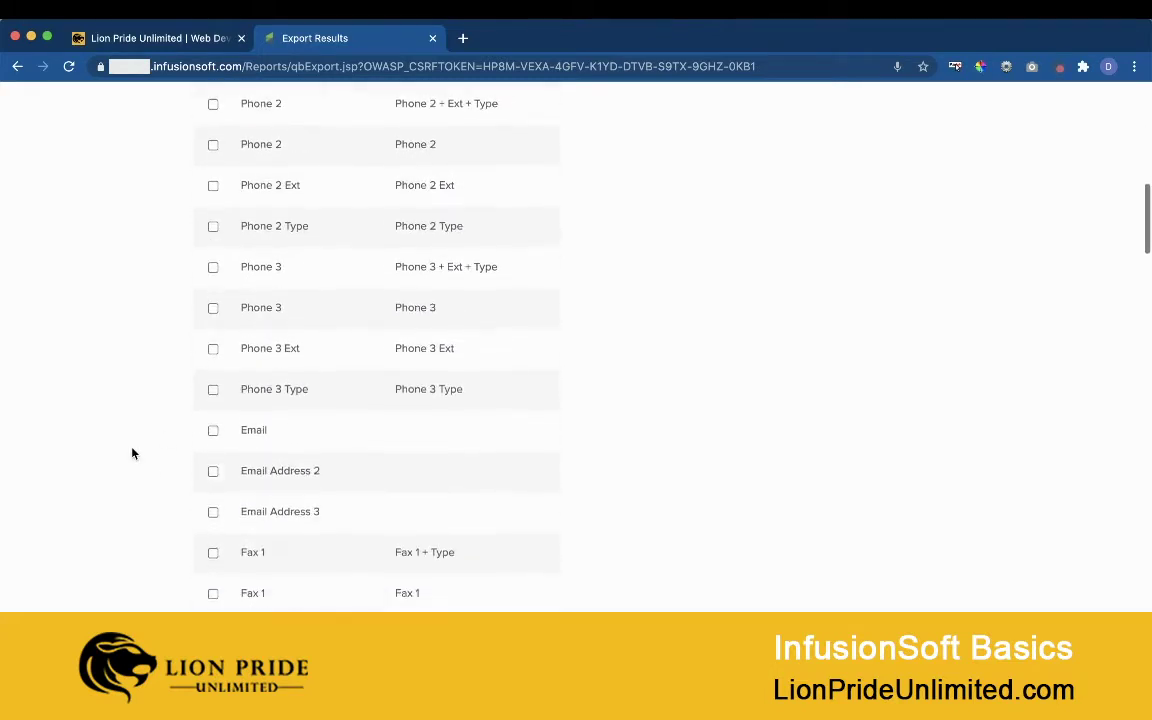
{"action": "left_click", "coordinate": [213, 356]}
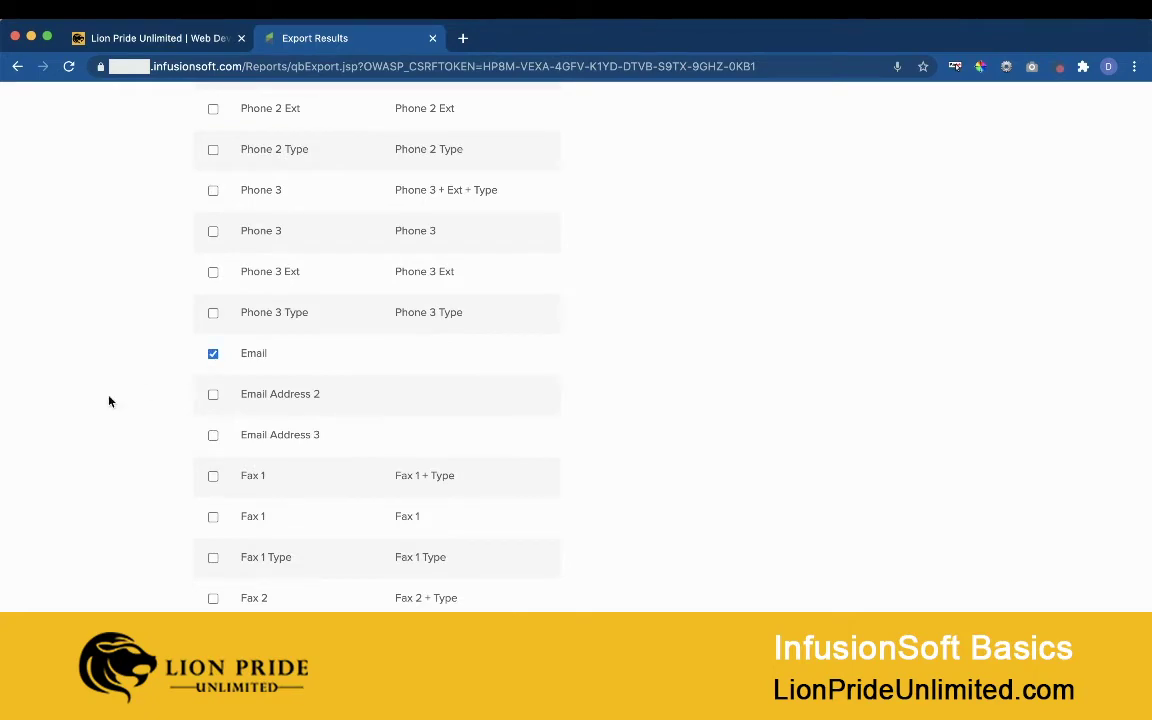
{"action": "scroll", "coordinate": [110, 401], "scroll_direction": "down", "scroll_amount": 10}
{"action": "scroll", "coordinate": [110, 401], "scroll_direction": "down", "scroll_amount": 20}
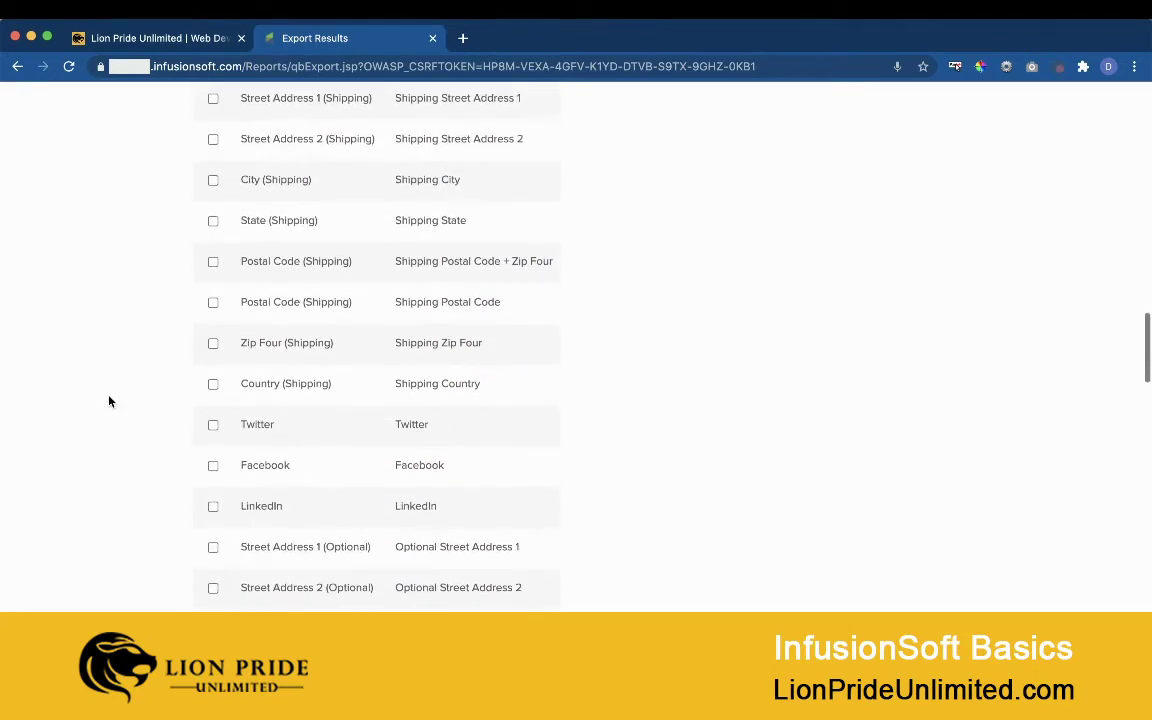
{"action": "scroll", "coordinate": [110, 401], "scroll_direction": "down", "scroll_amount": 20}
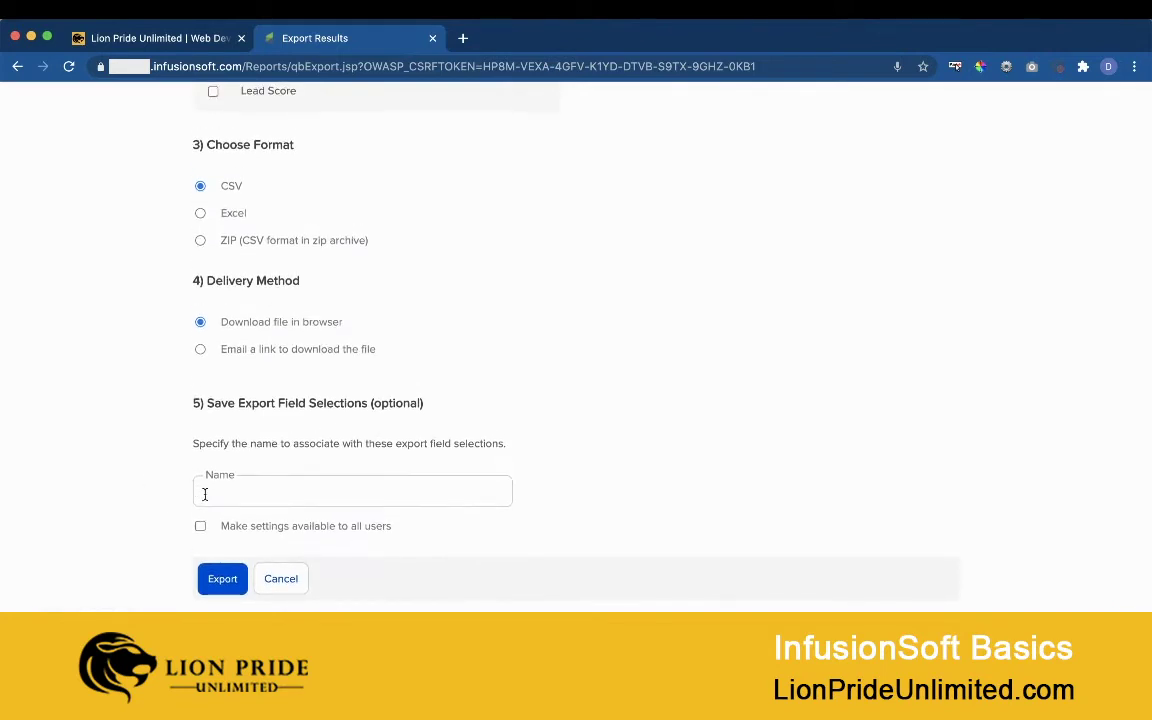
Step: Save the fields as 'Name, Email, Phone' shared with all users, and export to CSV
{"action": "left_click", "coordinate": [205, 493]}
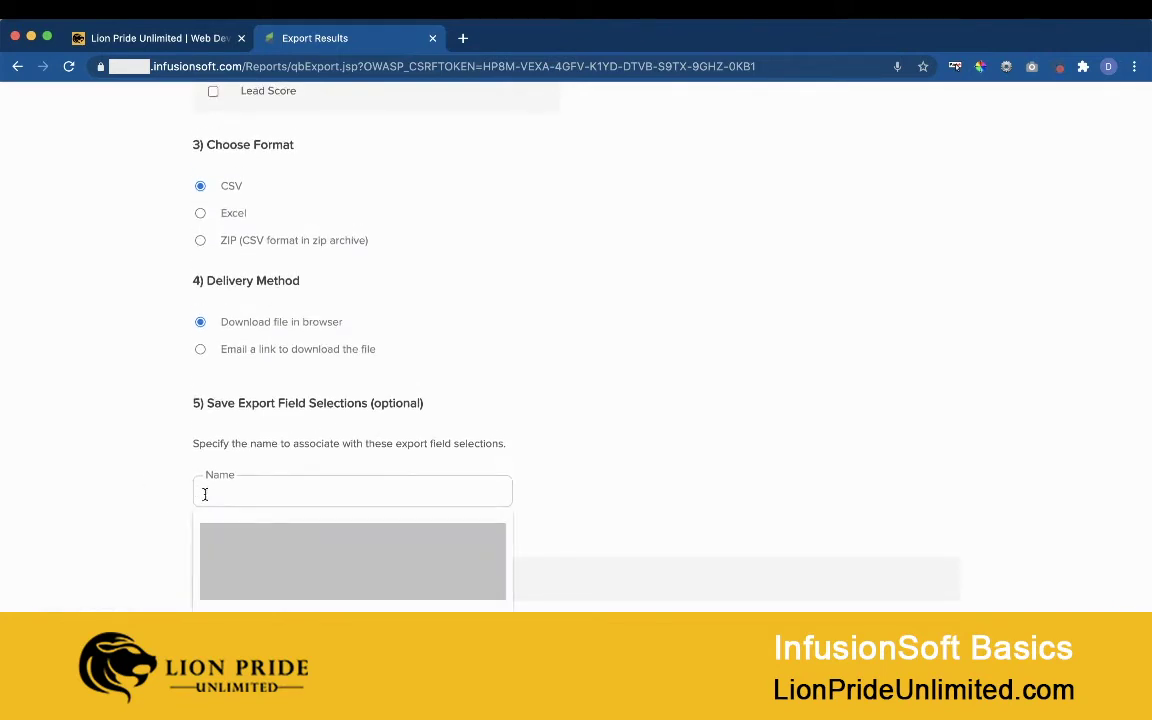
{"action": "type", "text": "N"}
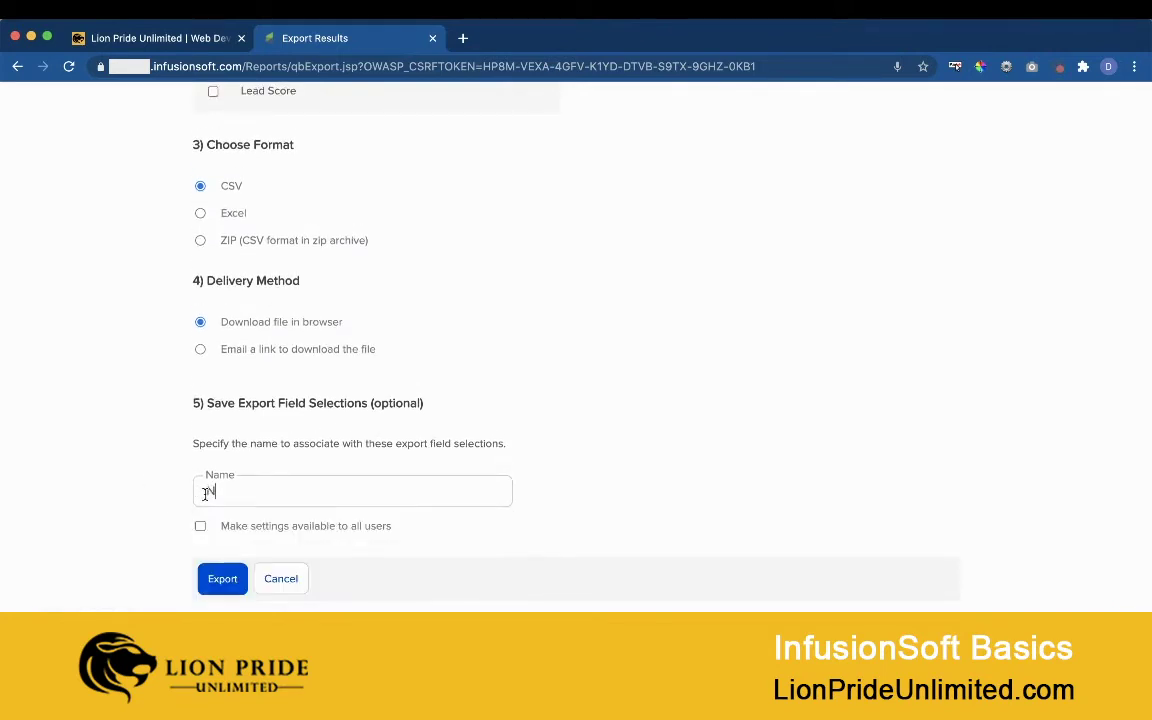
{"action": "type", "text": "ame, Email, Phone"}
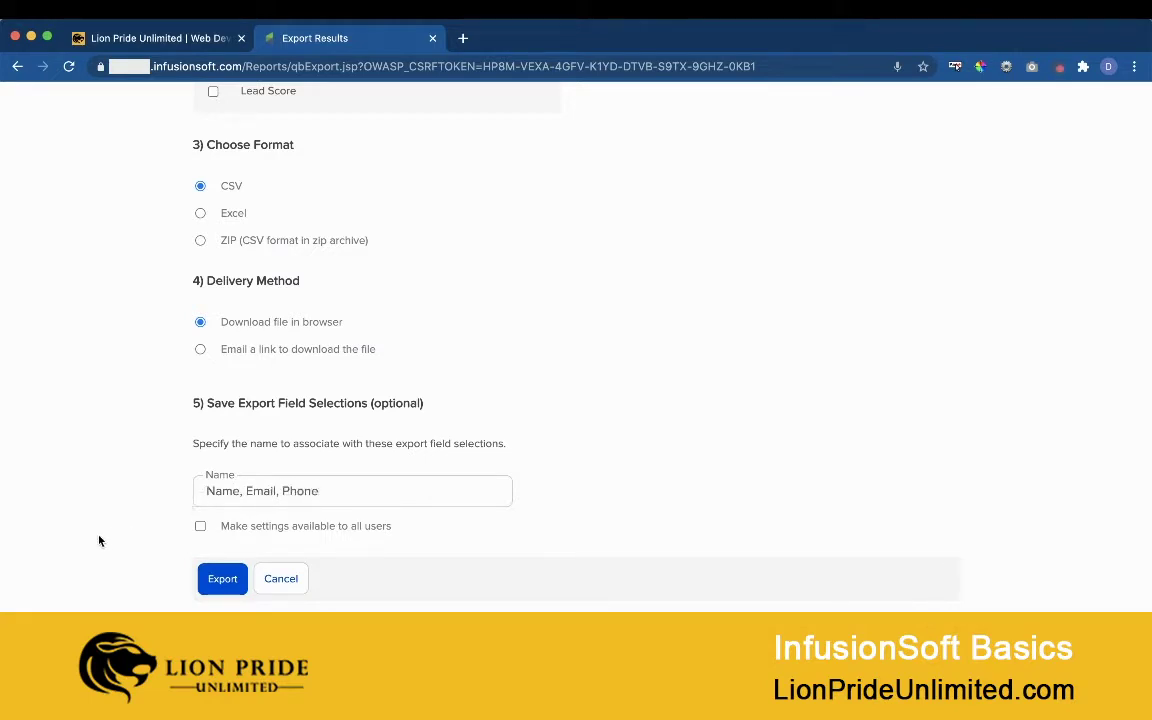
{"action": "left_click", "coordinate": [200, 528]}
{"action": "left_click", "coordinate": [200, 529]}
{"action": "left_click", "coordinate": [200, 529]}
{"action": "left_click", "coordinate": [214, 580]}
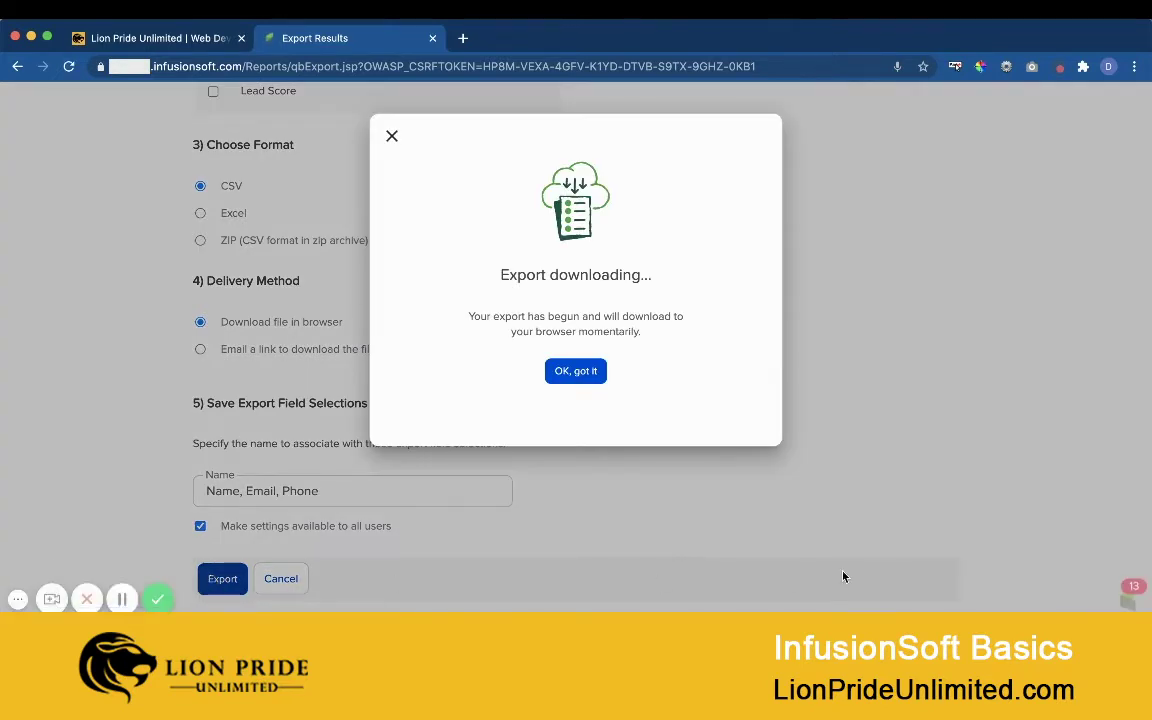
Step: Dismiss the export downloading notice and return to the 101-contact Contacts list
{"action": "left_click", "coordinate": [582, 373]}
{"action": "mouse_move", "coordinate": [1148, 124]}
{"action": "left_mouse_down"}
{"action": "mouse_move", "coordinate": [1059, 128]}
{"action": "mouse_move", "coordinate": [1149, 124]}
{"action": "left_mouse_up"}
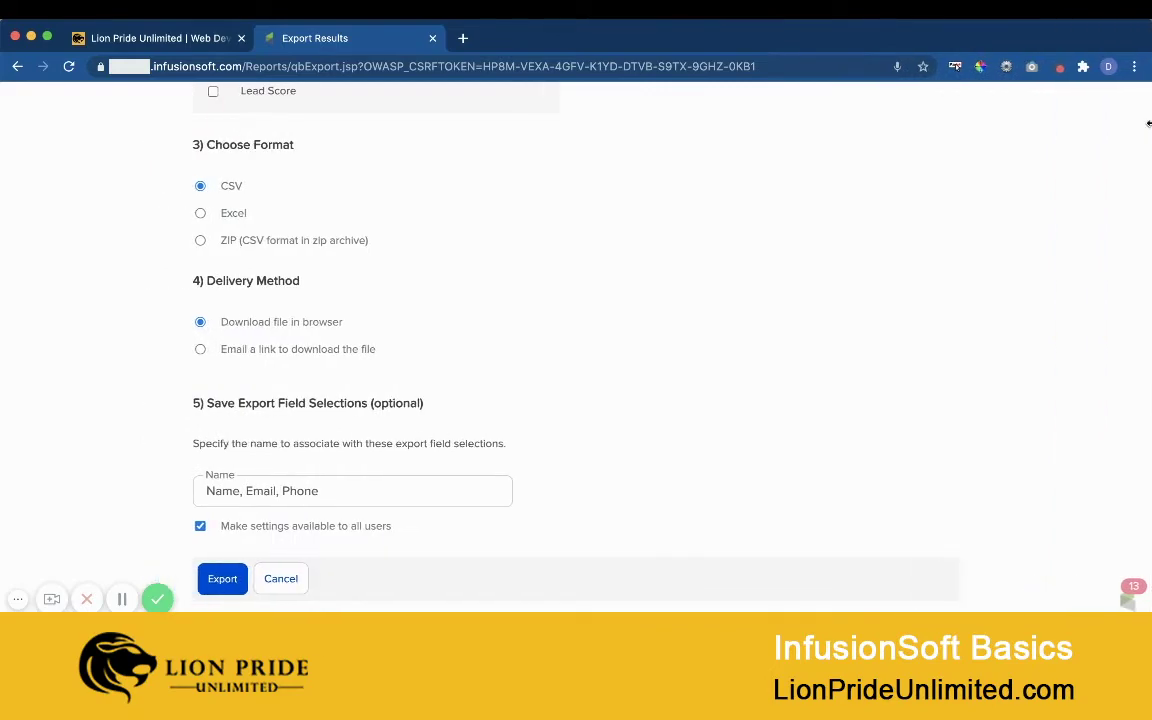
{"action": "scroll", "coordinate": [968, 202], "scroll_direction": "up", "scroll_amount": 20}
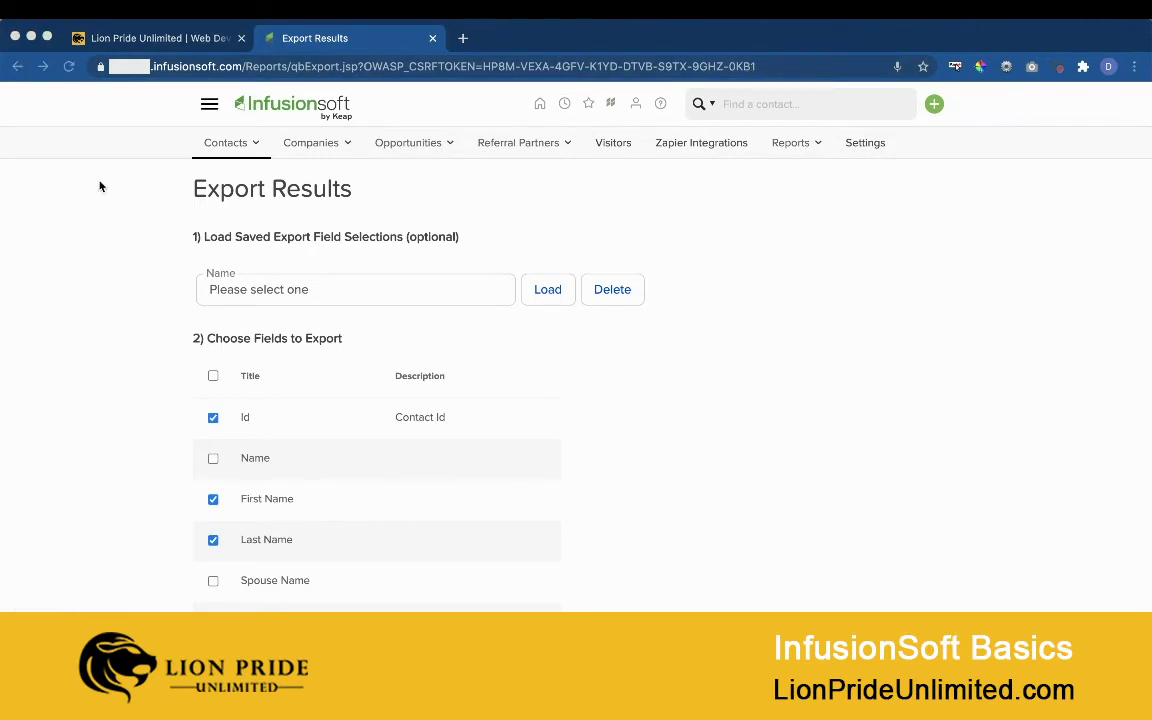
{"action": "left_click", "coordinate": [236, 173]}
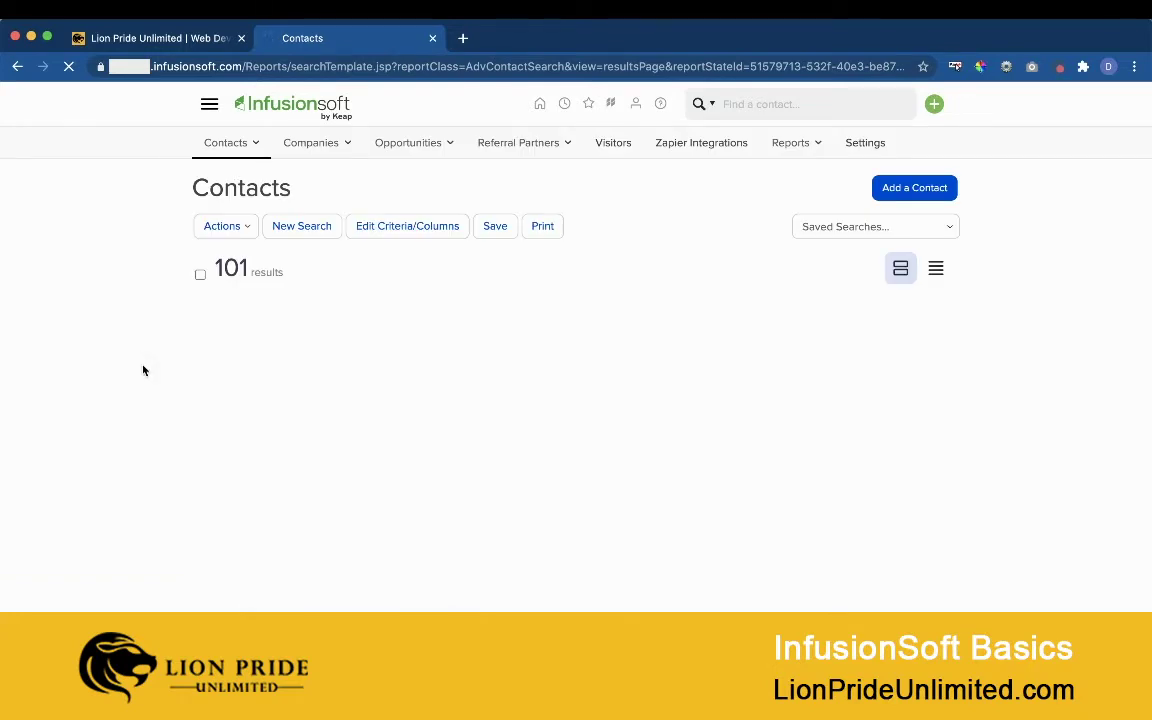
Step: Select all 101 contacts and choose Export from the Actions dropdown
{"action": "left_click", "coordinate": [201, 275]}
{"action": "left_click", "coordinate": [223, 227]}
{"action": "scroll", "coordinate": [221, 488], "scroll_direction": "down", "scroll_amount": 1}
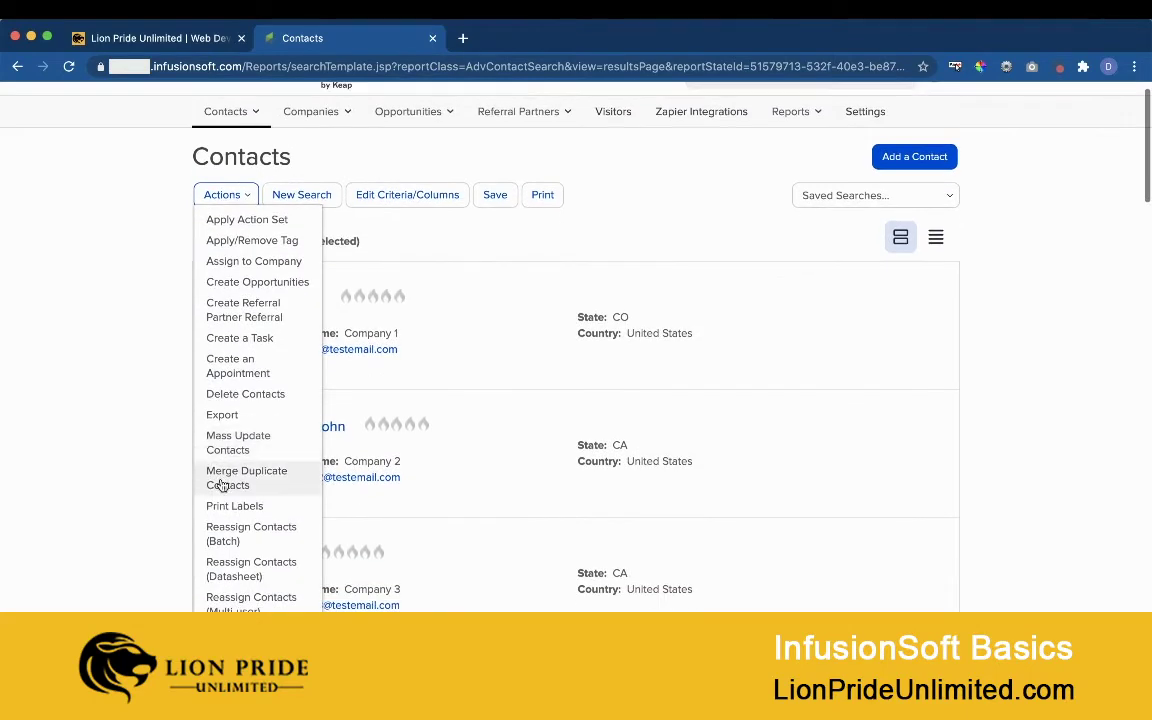
{"action": "scroll", "coordinate": [221, 485], "scroll_direction": "down", "scroll_amount": 3}
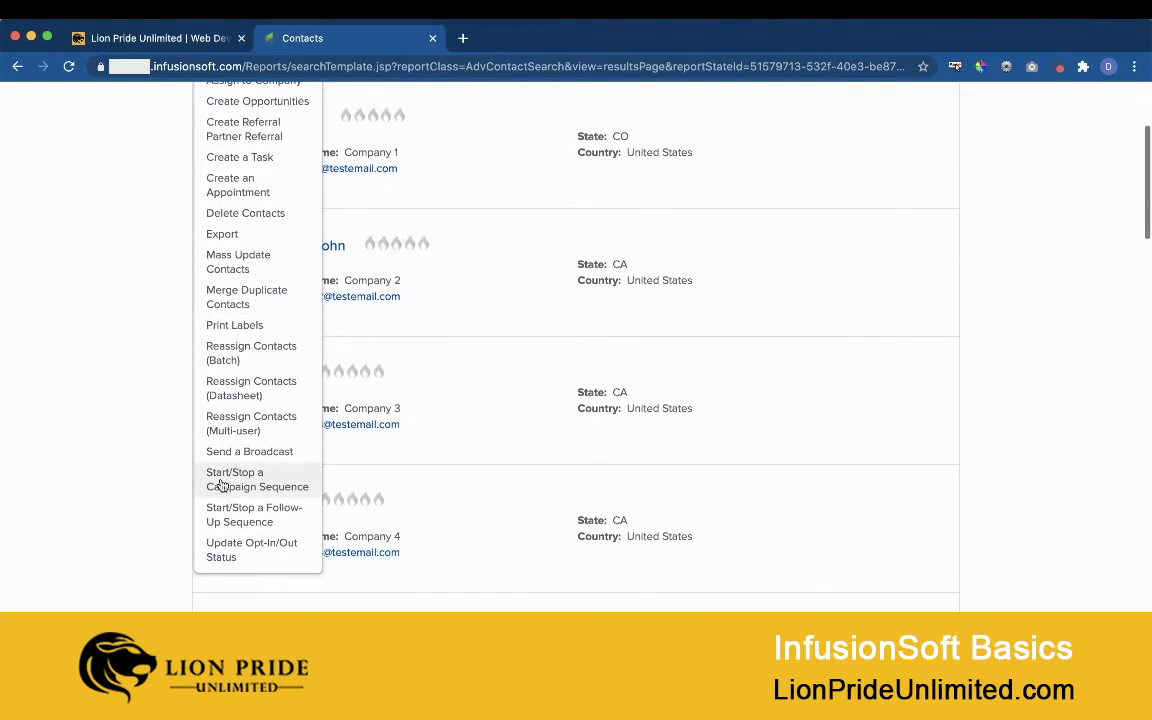
{"action": "left_click", "coordinate": [222, 234]}
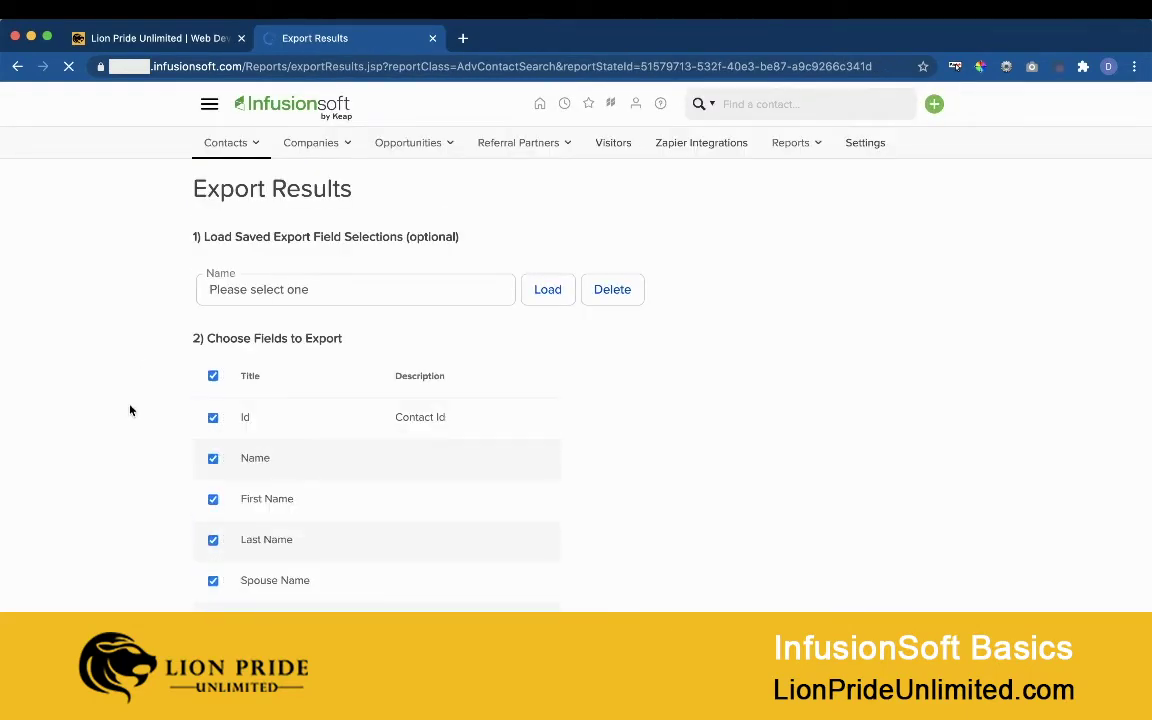
Step: Apply the saved 'Name, Email, Phone (global)' field selection to the export
{"action": "left_click", "coordinate": [343, 294]}
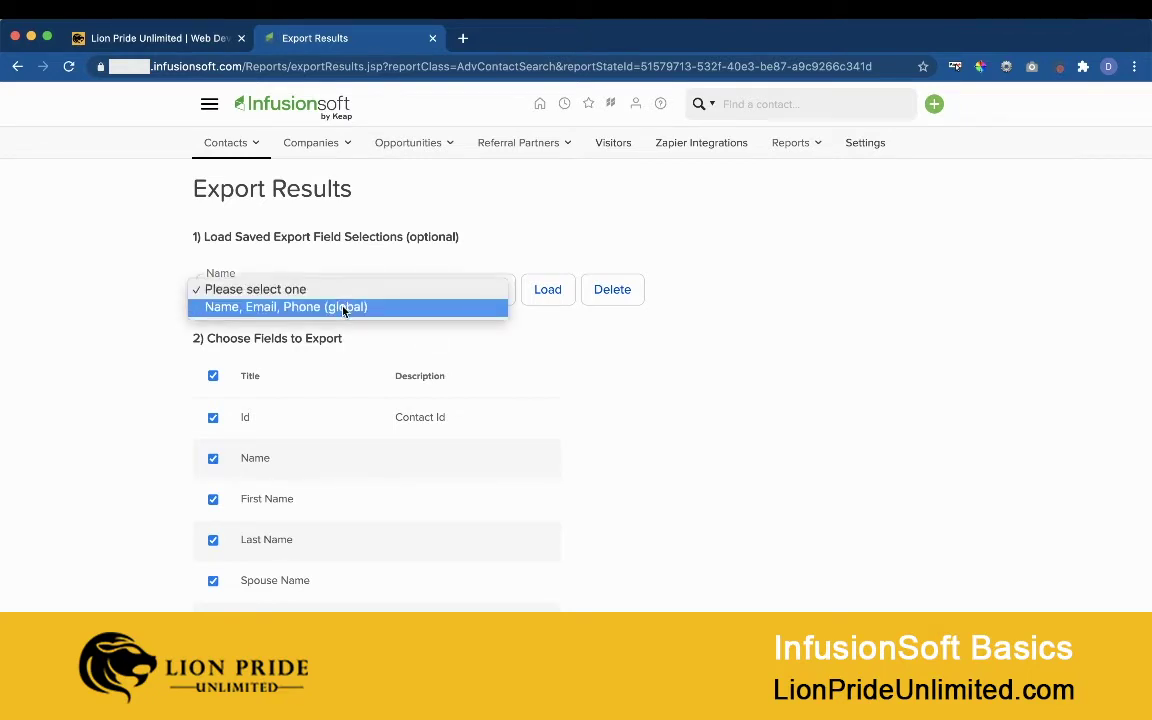
{"action": "left_click", "coordinate": [345, 307]}
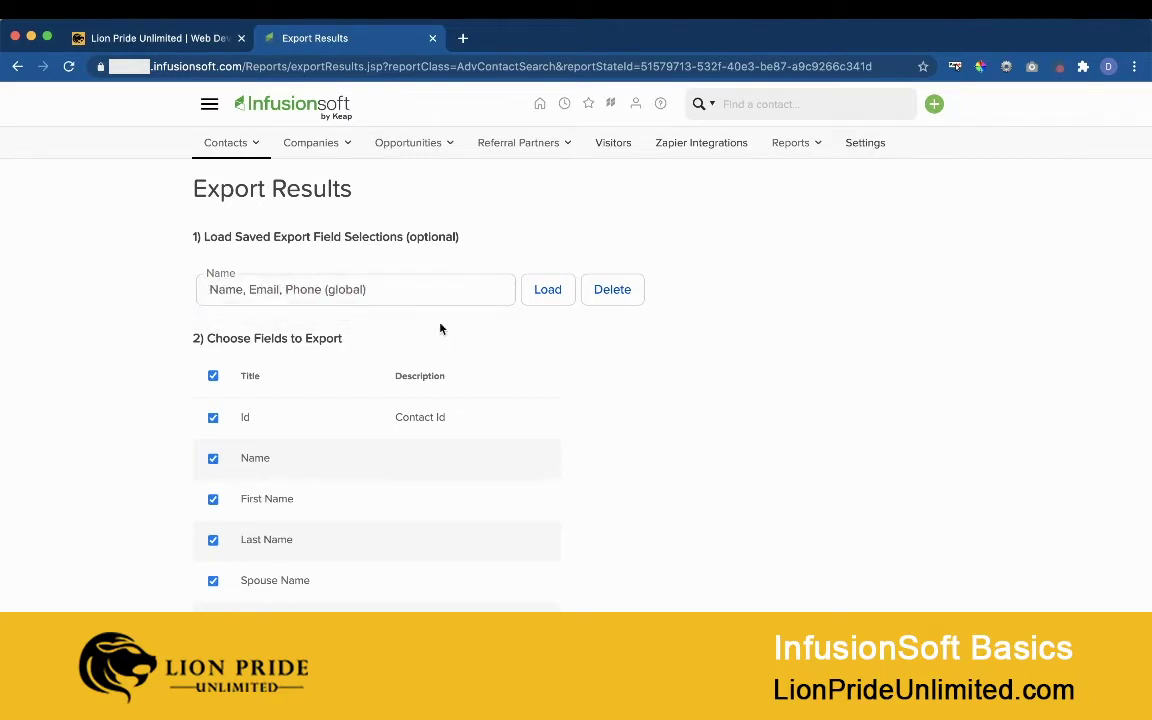
{"action": "left_click", "coordinate": [545, 292]}
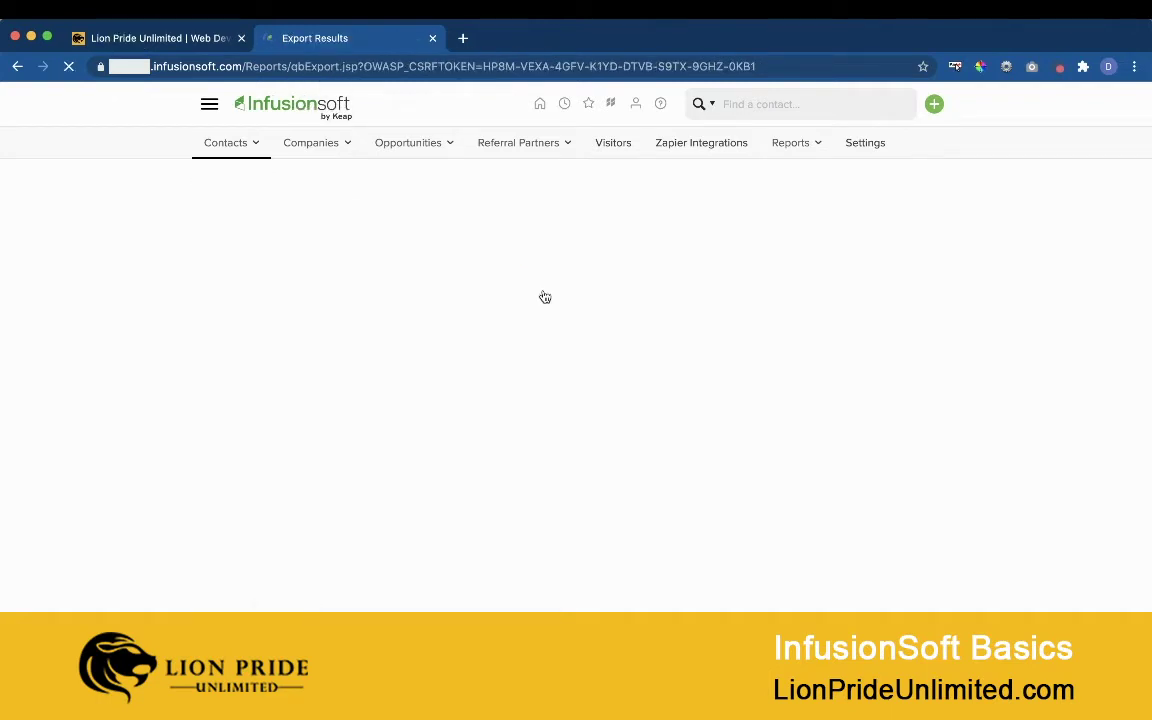
{"action": "scroll", "coordinate": [666, 427], "scroll_direction": "down", "scroll_amount": 10}
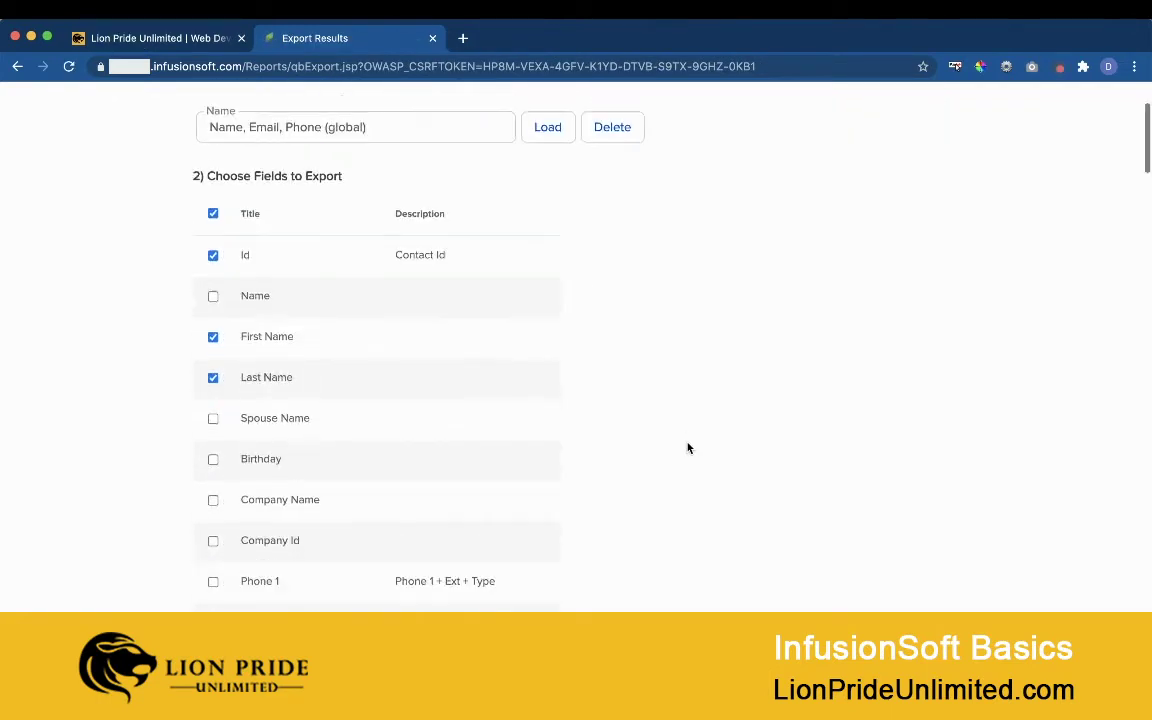
{"action": "scroll", "coordinate": [688, 448], "scroll_direction": "down", "scroll_amount": 20}
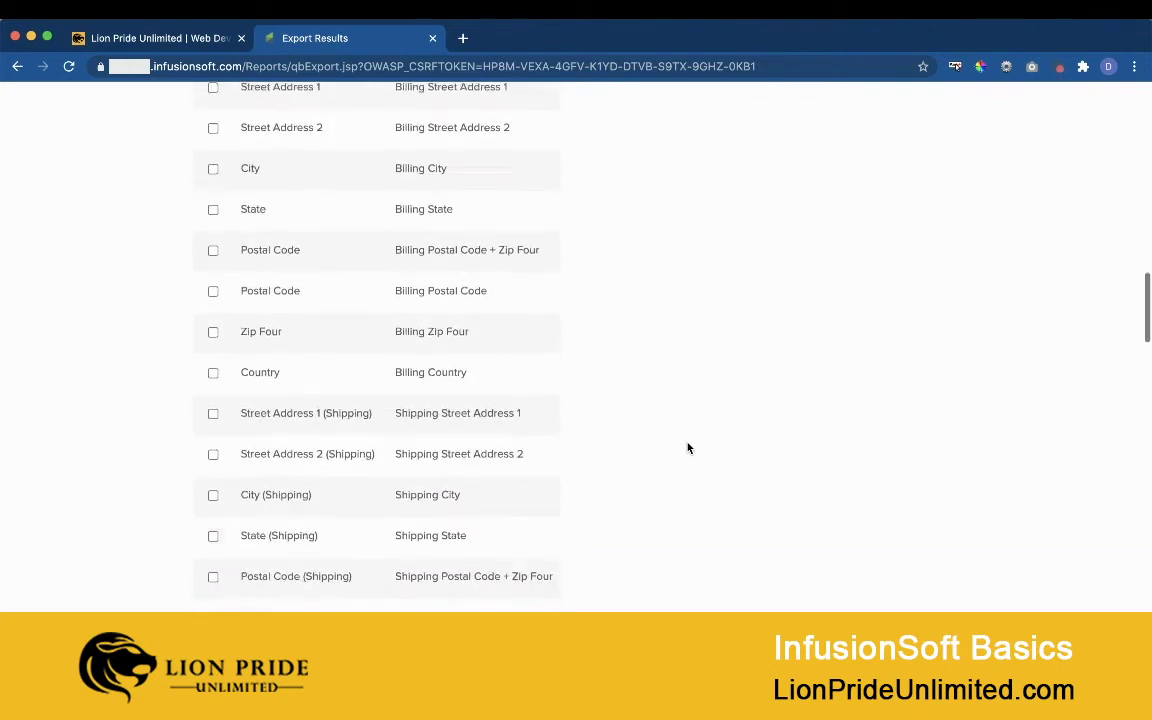
{"action": "scroll", "coordinate": [688, 448], "scroll_direction": "down", "scroll_amount": 4}
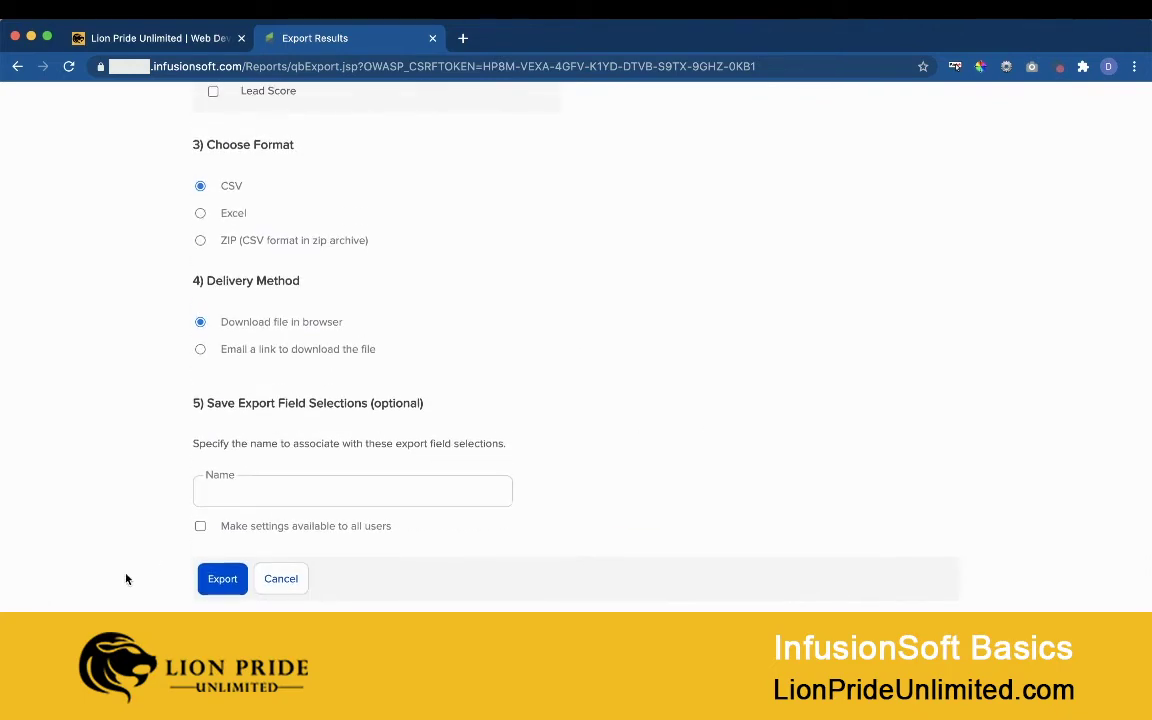
{"action": "left_click", "coordinate": [210, 587]}
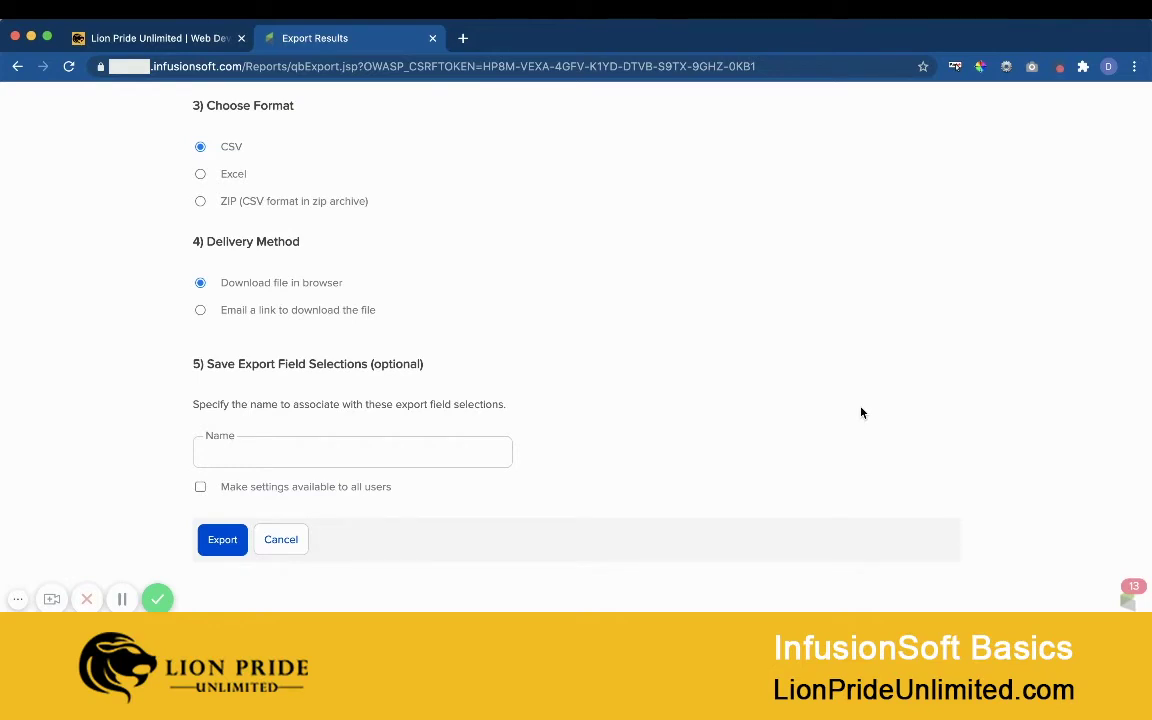
Step: Scroll the field list up to the billing Street Address 1 row
{"action": "scroll", "coordinate": [861, 412], "scroll_direction": "up", "scroll_amount": 10}
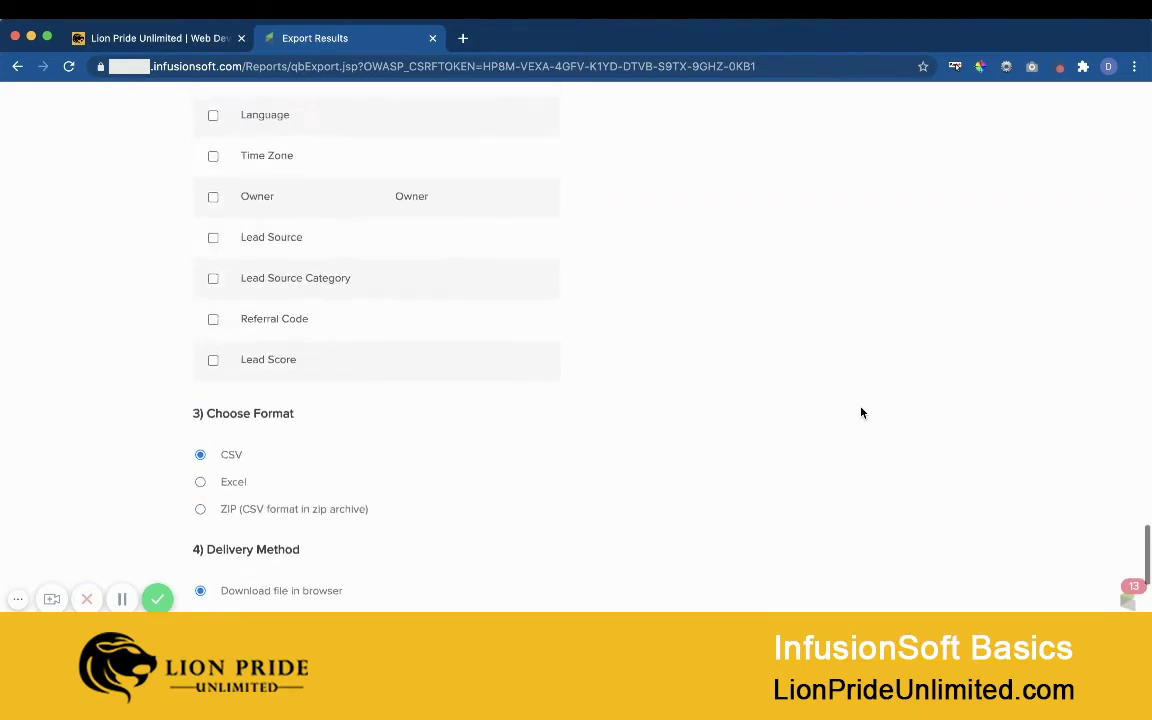
{"action": "scroll", "coordinate": [861, 412], "scroll_direction": "up", "scroll_amount": 8}
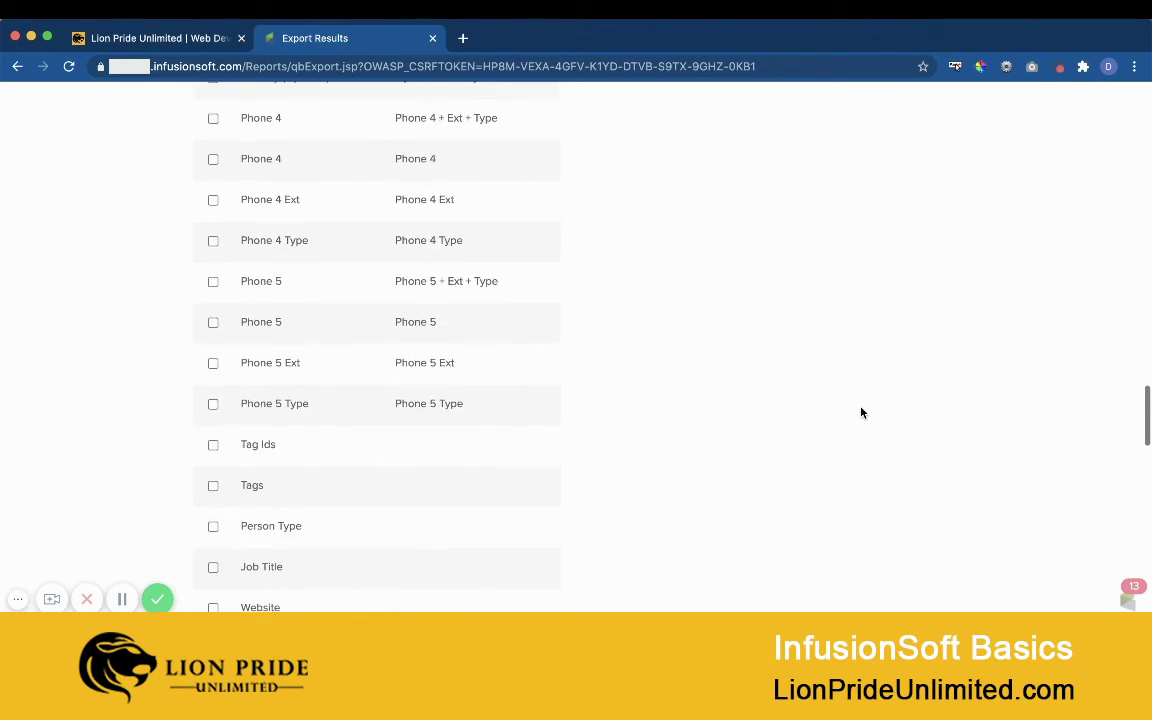
{"action": "scroll", "coordinate": [861, 412], "scroll_direction": "up", "scroll_amount": 6}
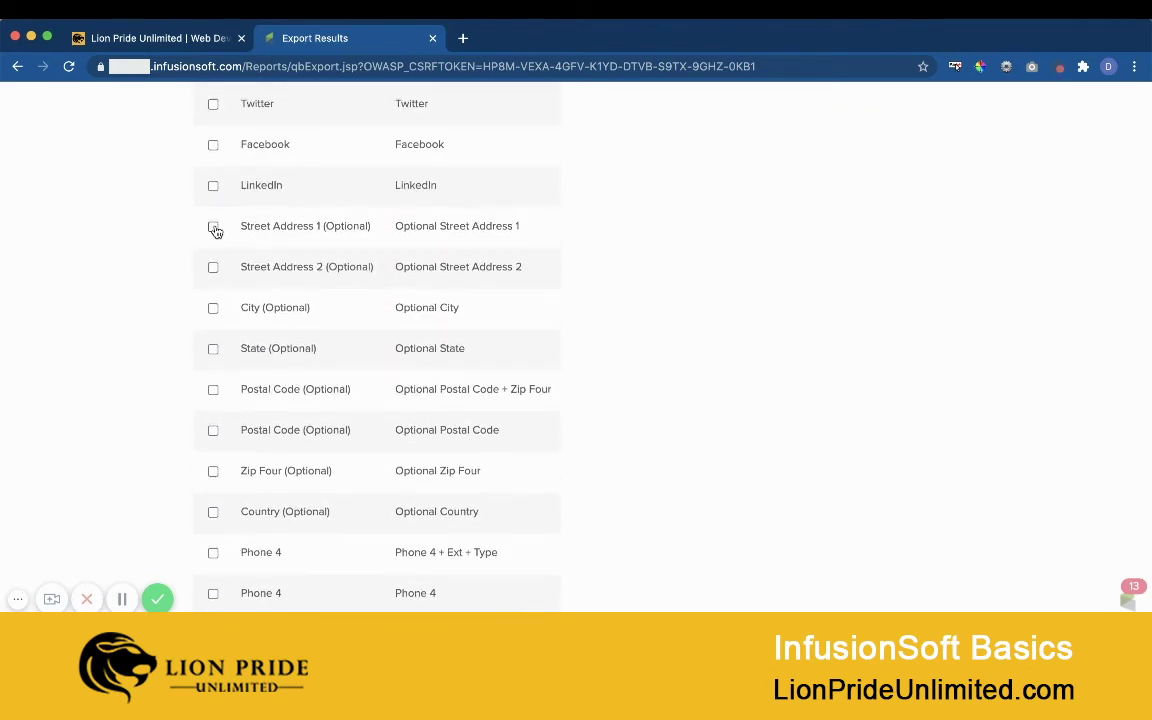
{"action": "scroll", "coordinate": [215, 230], "scroll_direction": "up", "scroll_amount": 8}
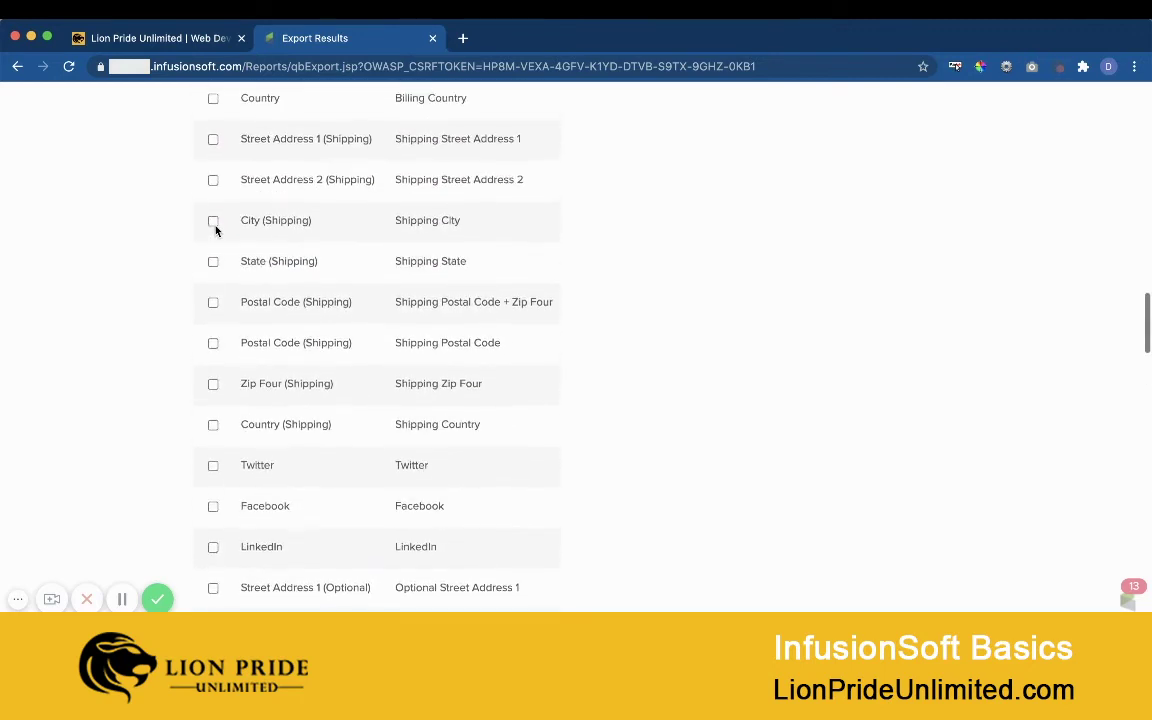
{"action": "scroll", "coordinate": [215, 230], "scroll_direction": "up", "scroll_amount": 8}
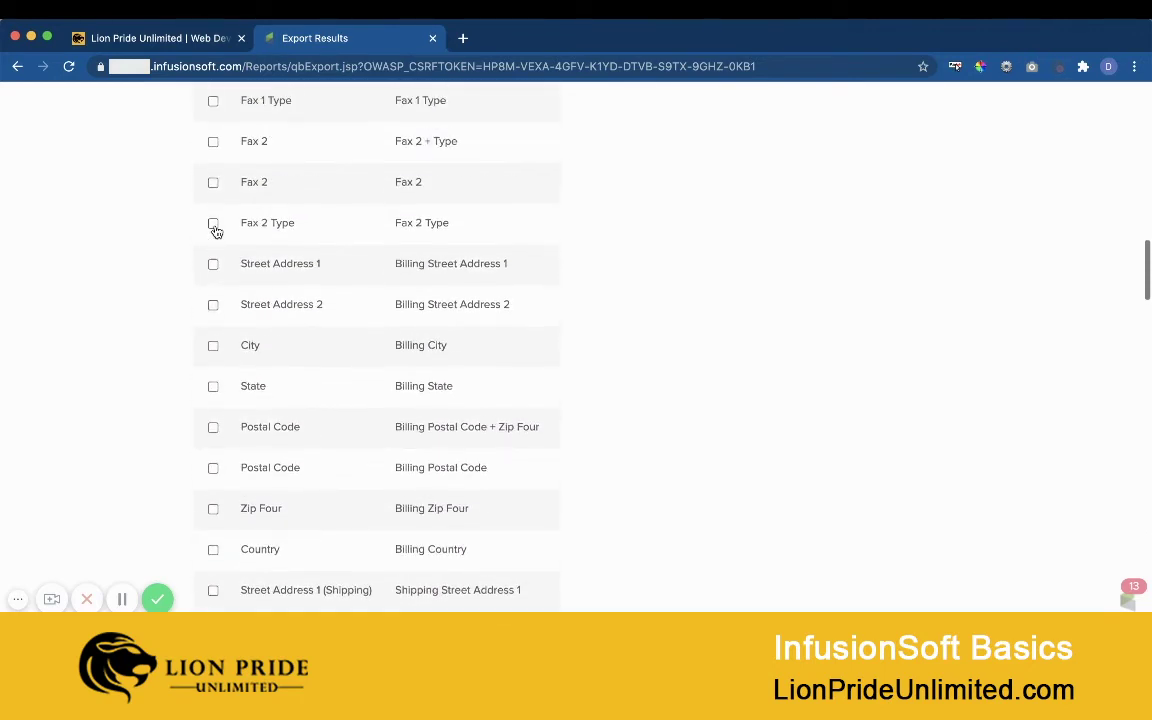
Step: Tick billing Street Address 1 and 2, City, State, Postal Code and Country for export
{"action": "left_click", "coordinate": [213, 264]}
{"action": "left_click", "coordinate": [213, 304]}
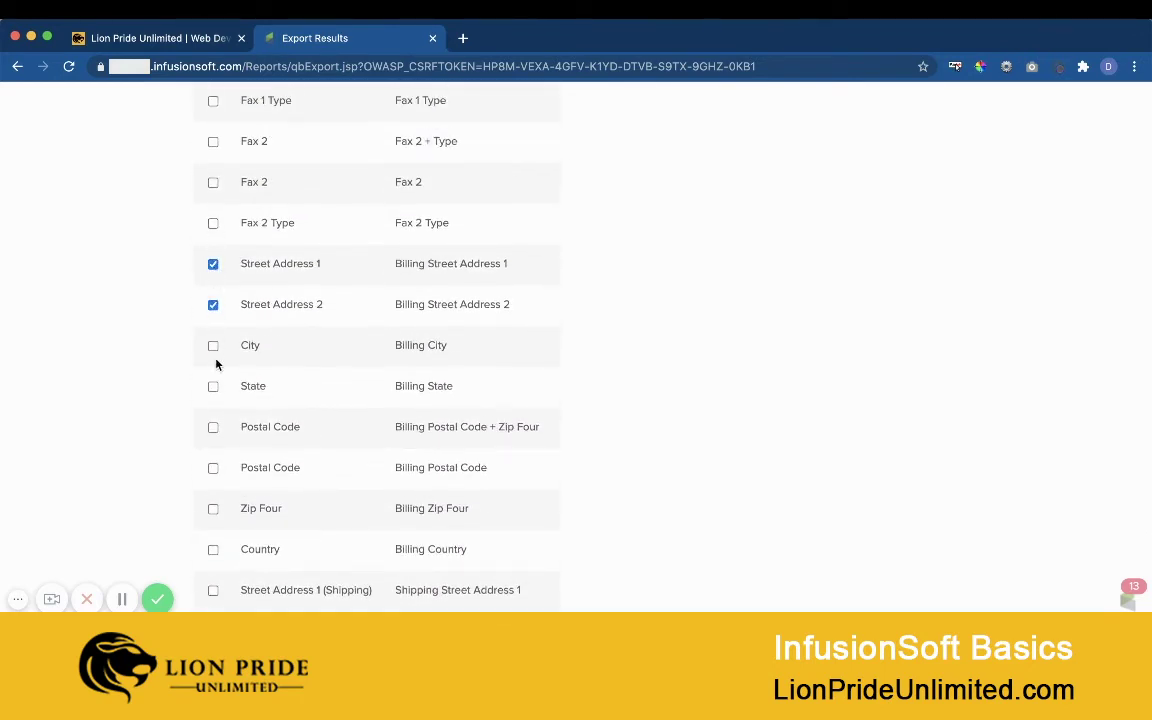
{"action": "left_click", "coordinate": [213, 346]}
{"action": "left_click", "coordinate": [213, 386]}
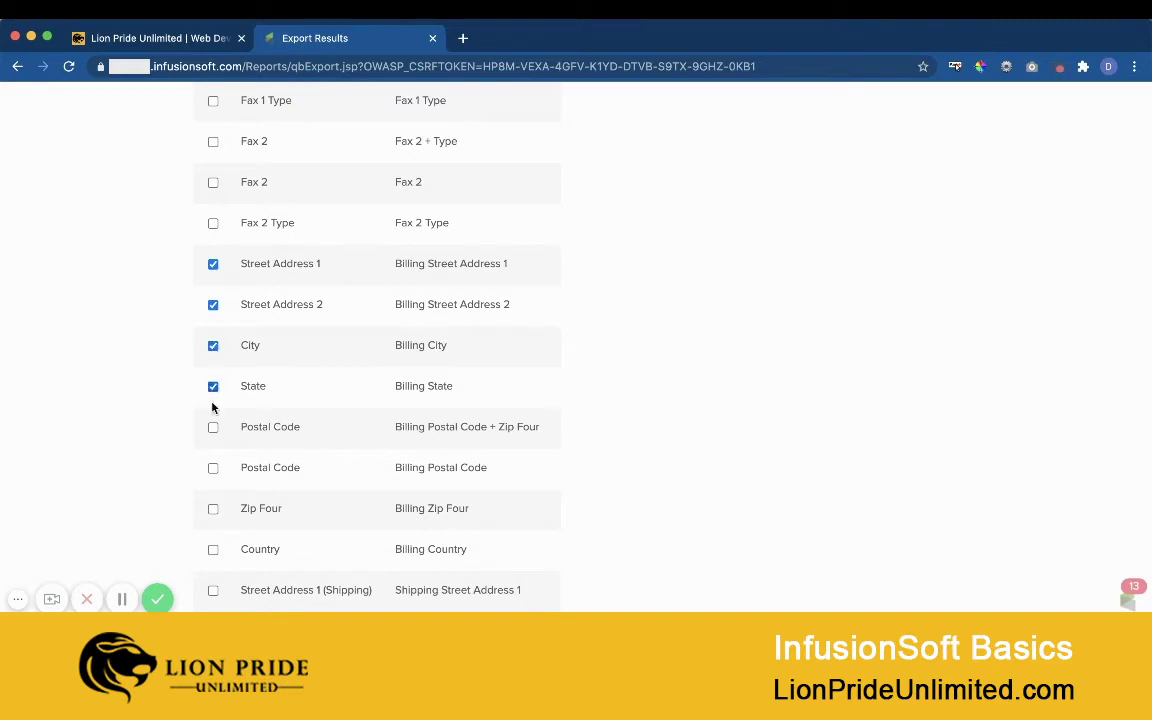
{"action": "left_click", "coordinate": [213, 468]}
{"action": "scroll", "coordinate": [190, 480], "scroll_direction": "down", "scroll_amount": 1}
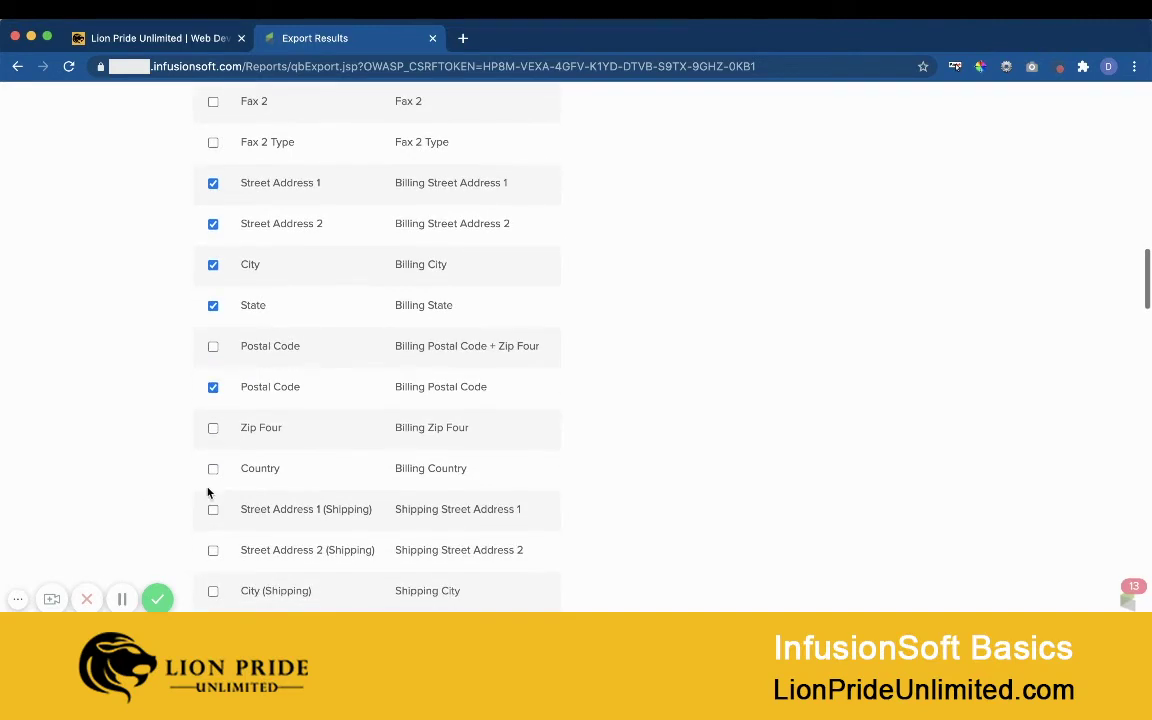
{"action": "left_click", "coordinate": [211, 471]}
{"action": "scroll", "coordinate": [134, 483], "scroll_direction": "down", "scroll_amount": 20}
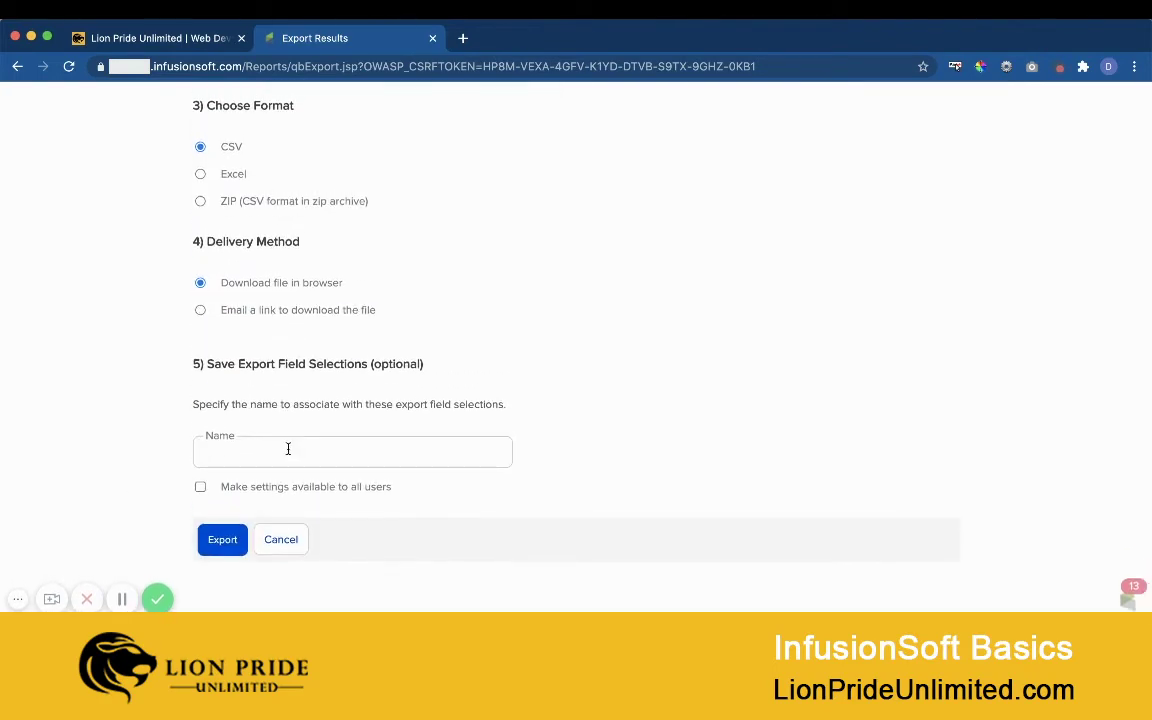
Step: Name the field selection 'Basic Info plus billing address' and export the contacts to CSV
{"action": "left_click", "coordinate": [288, 449]}
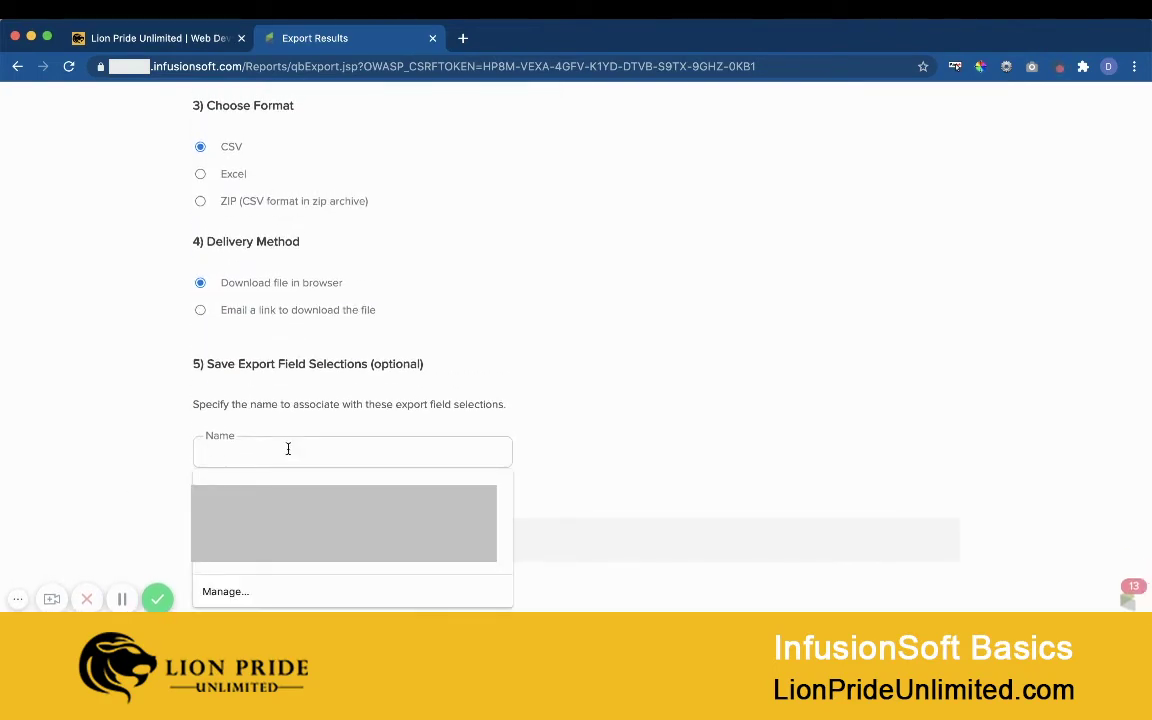
{"action": "type", "text": "Basic"}
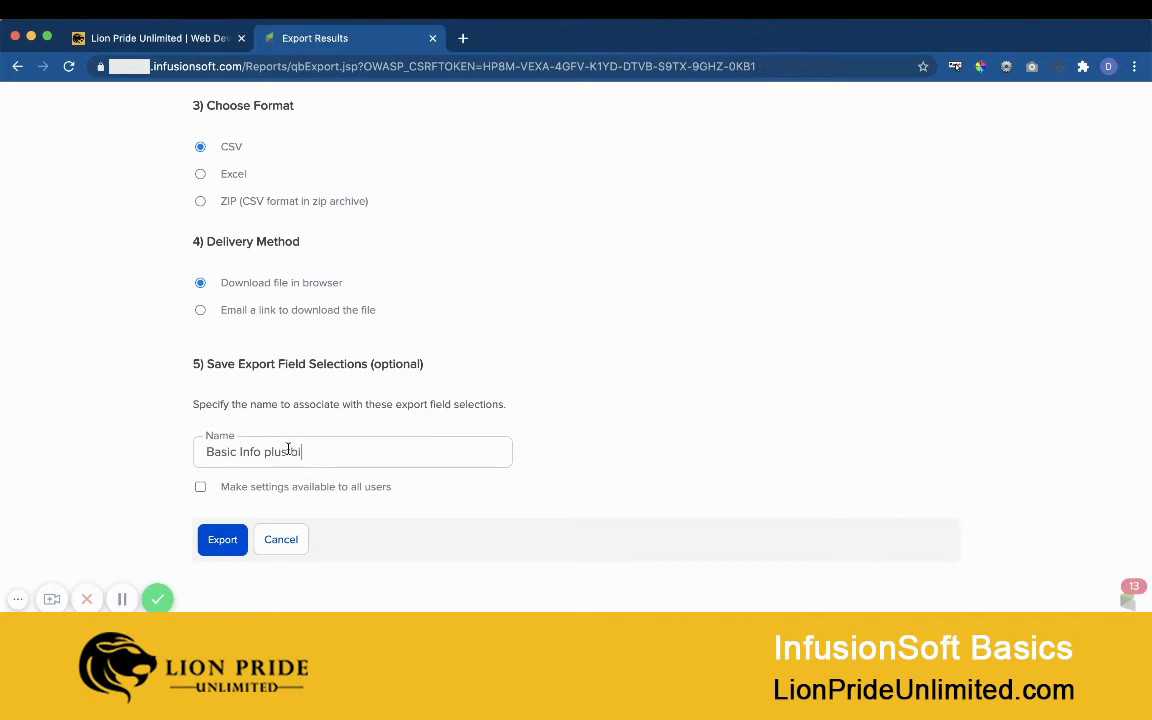
{"action": "type", "text": "Info plus billing address"}
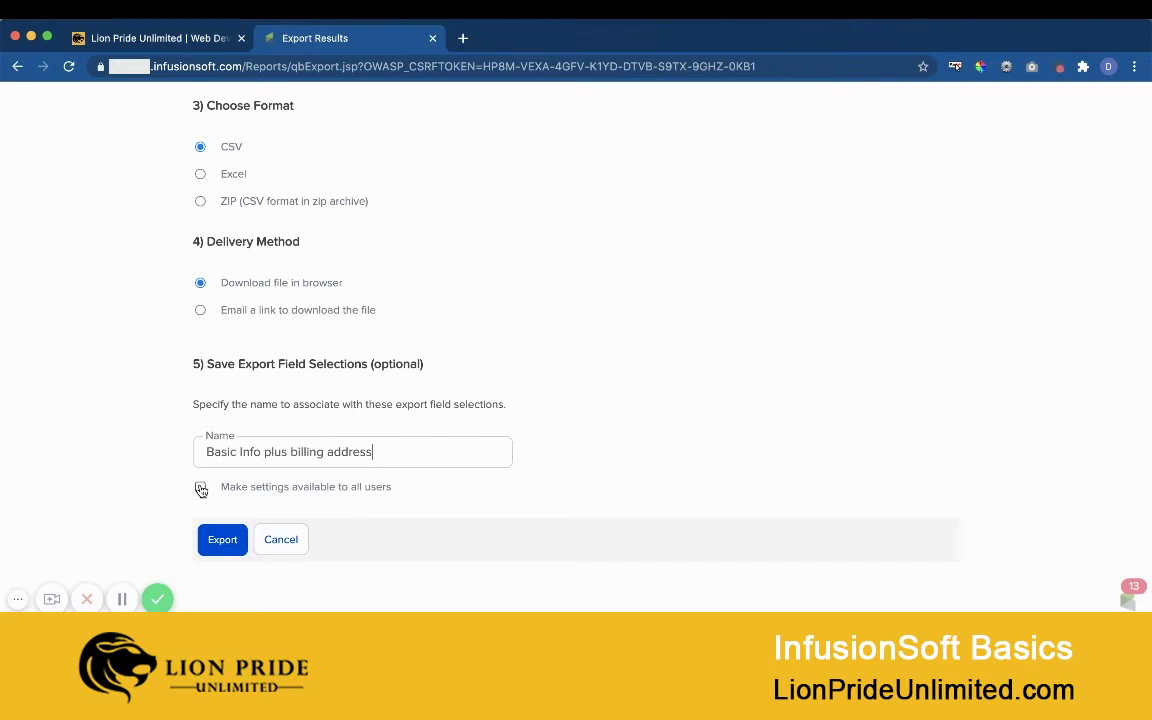
{"action": "left_click", "coordinate": [222, 545]}
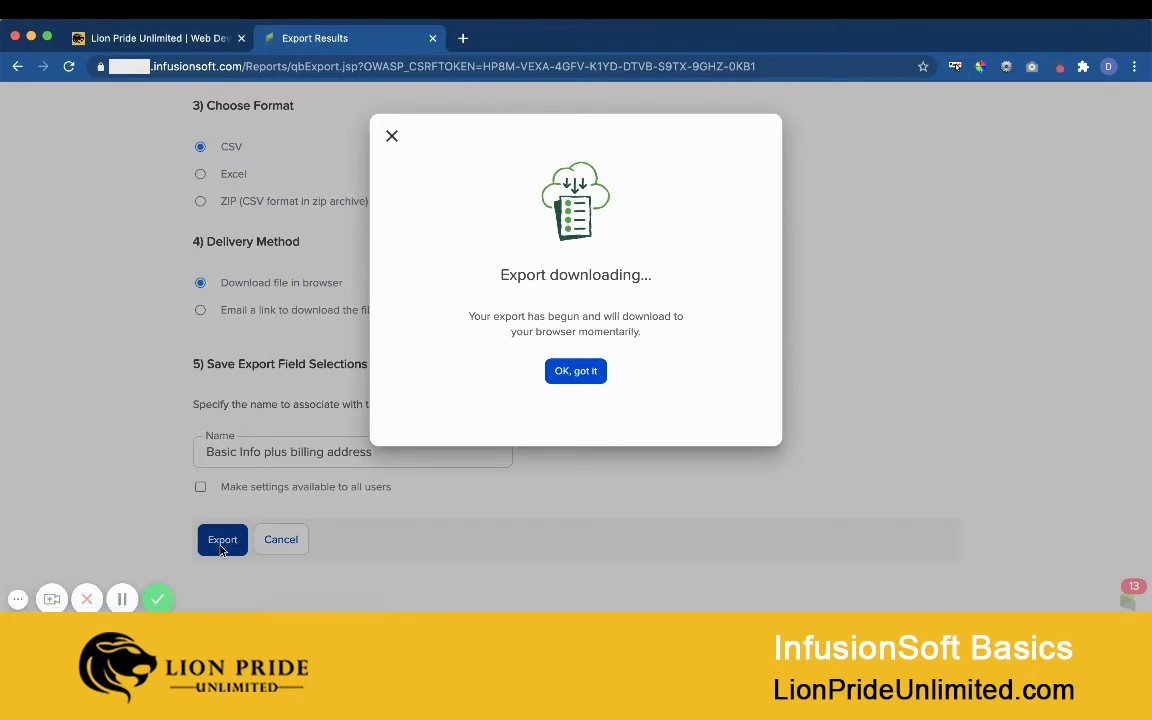
{"action": "left_click", "coordinate": [588, 374]}
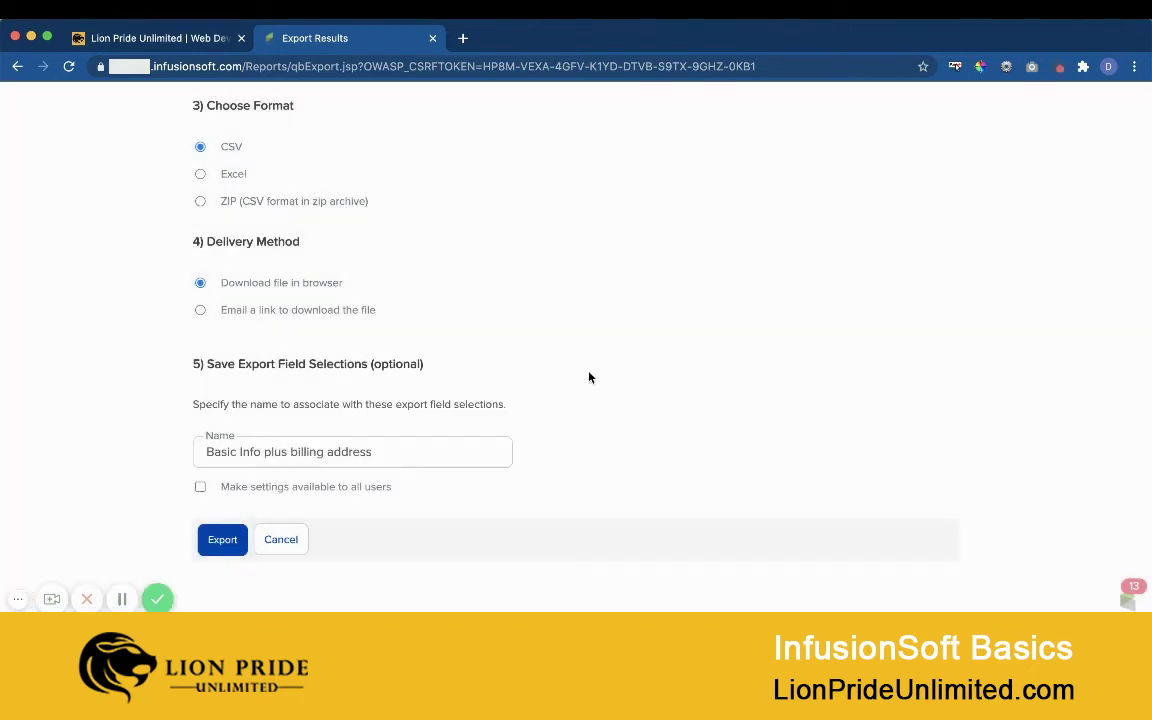
Step: Open the downloaded export1 (1).csv in Excel to check it, then close it
{"action": "left_click_drag", "start_coordinate": [1149, 174], "coordinate": [1046, 180]}
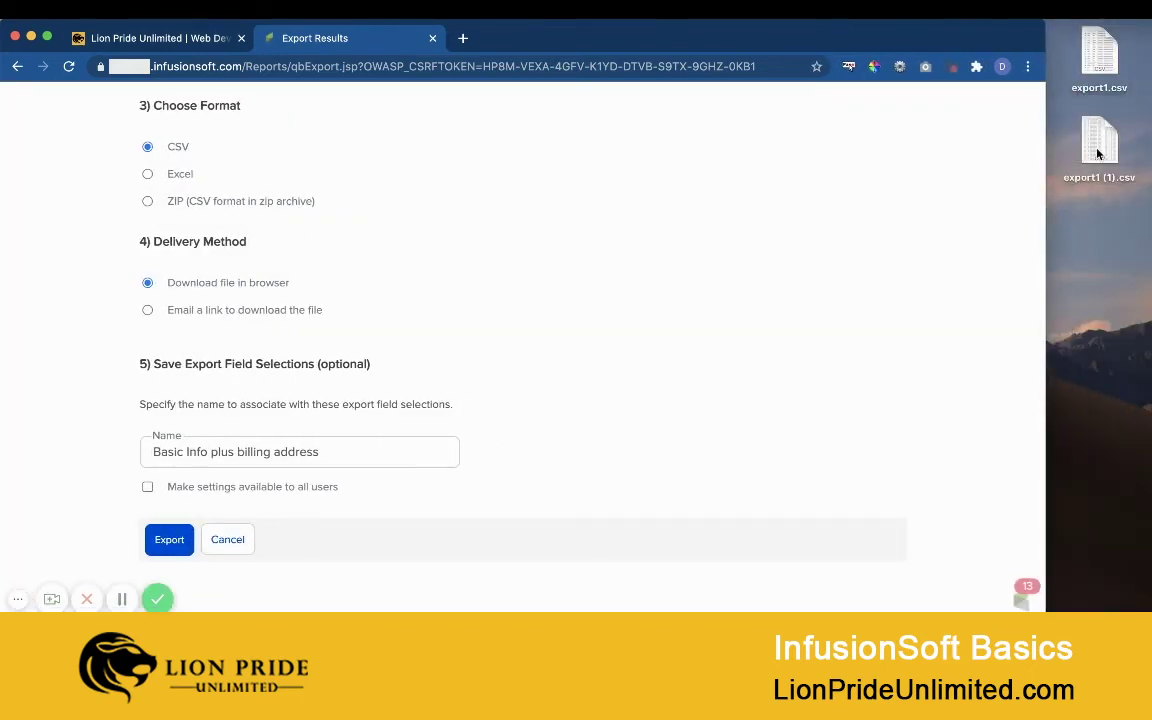
{"action": "left_click", "coordinate": [1097, 153]}
{"action": "double_click", "coordinate": [1097, 153]}
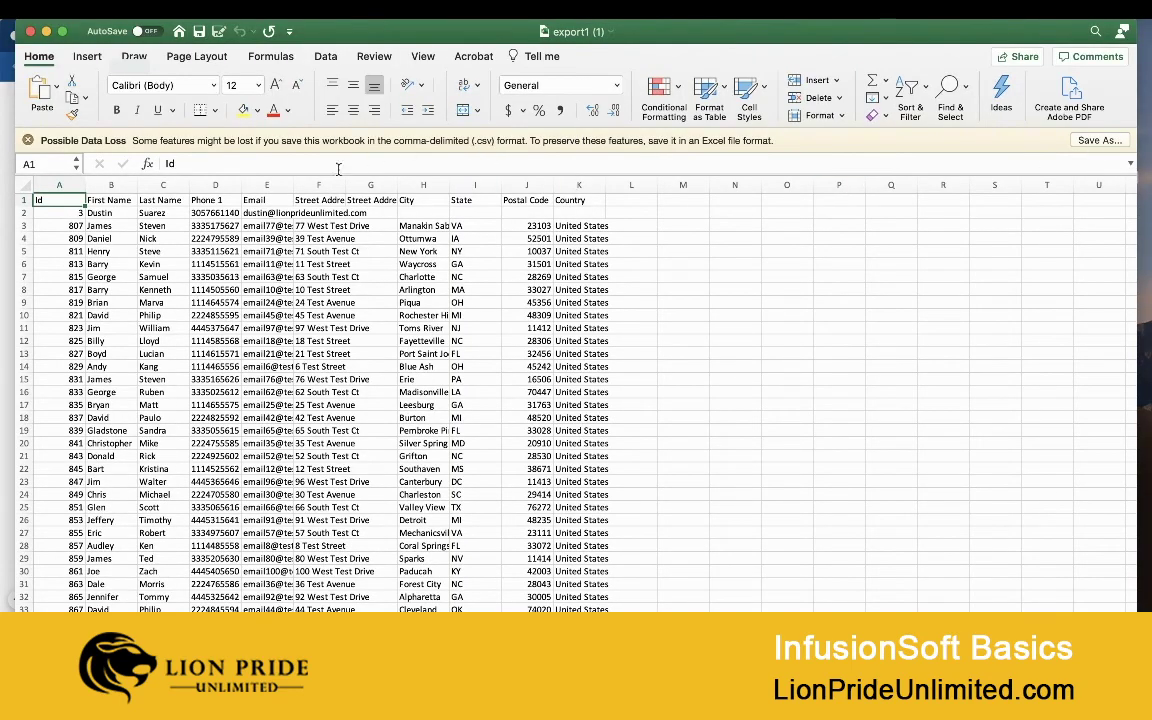
{"action": "left_click", "coordinate": [30, 32]}
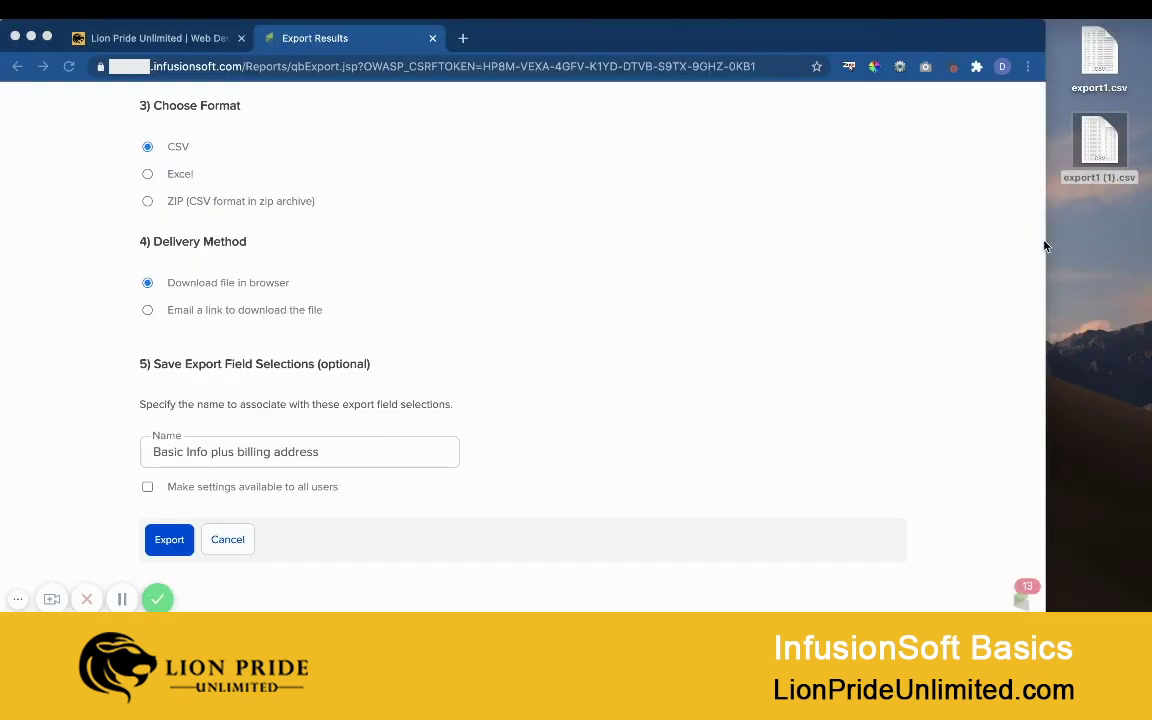
Step: Return to the Contacts list, select all 101 contacts and open the Actions menu
{"action": "left_click_drag", "start_coordinate": [1046, 246], "coordinate": [1147, 260]}
{"action": "scroll", "coordinate": [828, 334], "scroll_direction": "up", "scroll_amount": 10}
{"action": "scroll", "coordinate": [828, 337], "scroll_direction": "up", "scroll_amount": 10}
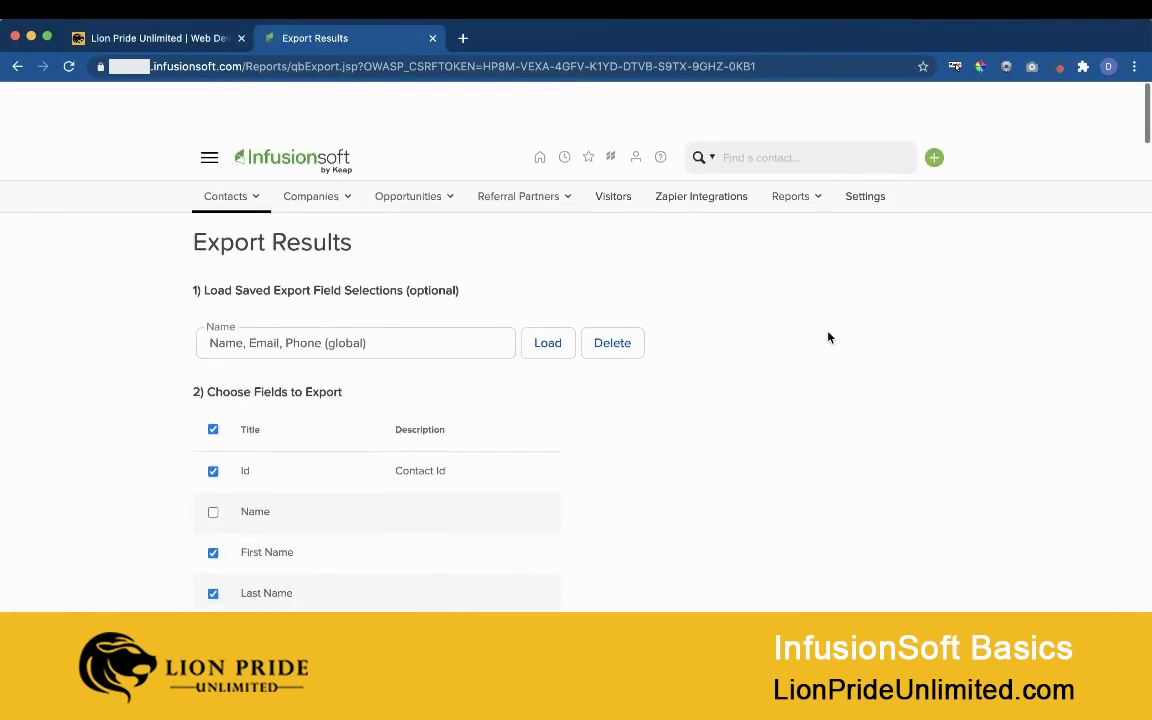
{"action": "left_click", "coordinate": [209, 104]}
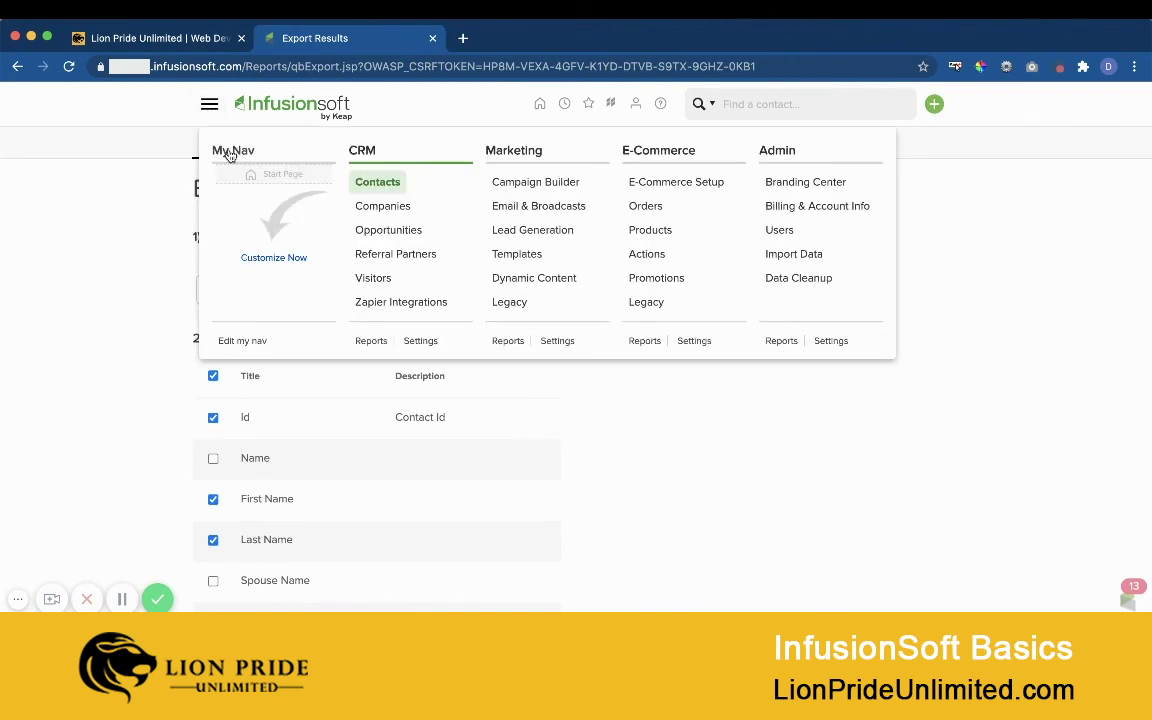
{"action": "left_click", "coordinate": [393, 183]}
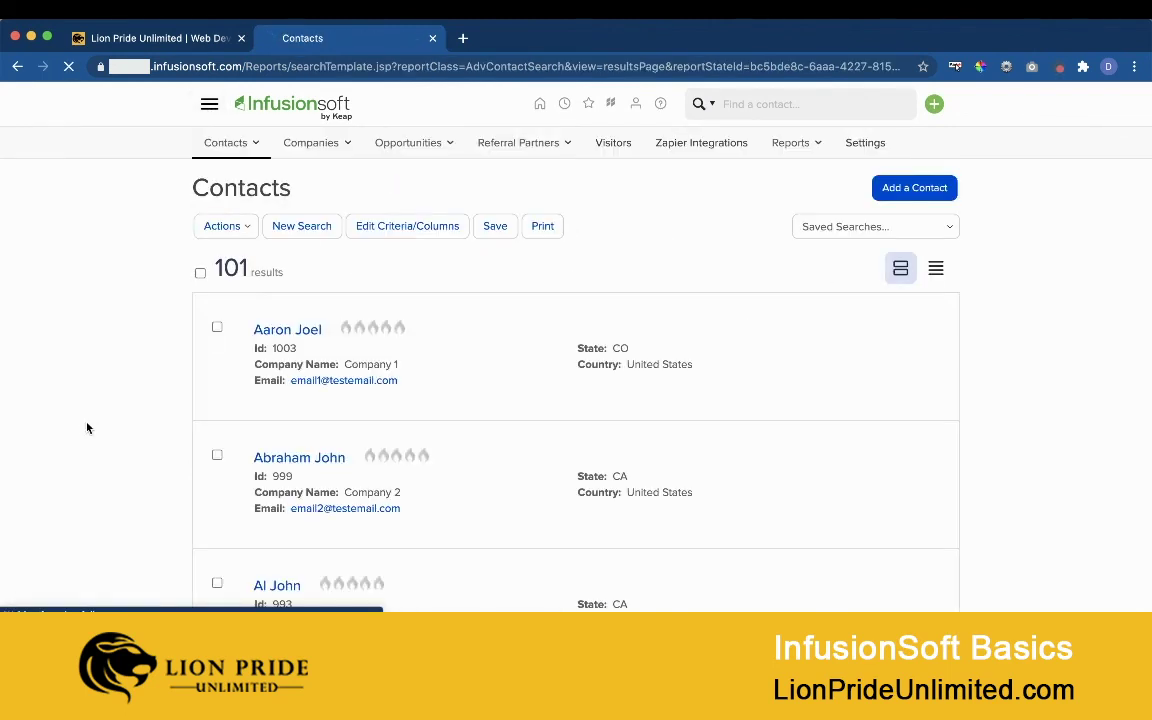
{"action": "left_click", "coordinate": [200, 277]}
{"action": "left_click", "coordinate": [226, 228]}
{"action": "scroll", "coordinate": [233, 145], "scroll_direction": "down", "scroll_amount": 3}
Step: Choose Export, then pick the saved 'Basic Info plus billing address' field selection
{"action": "left_click", "coordinate": [229, 141]}
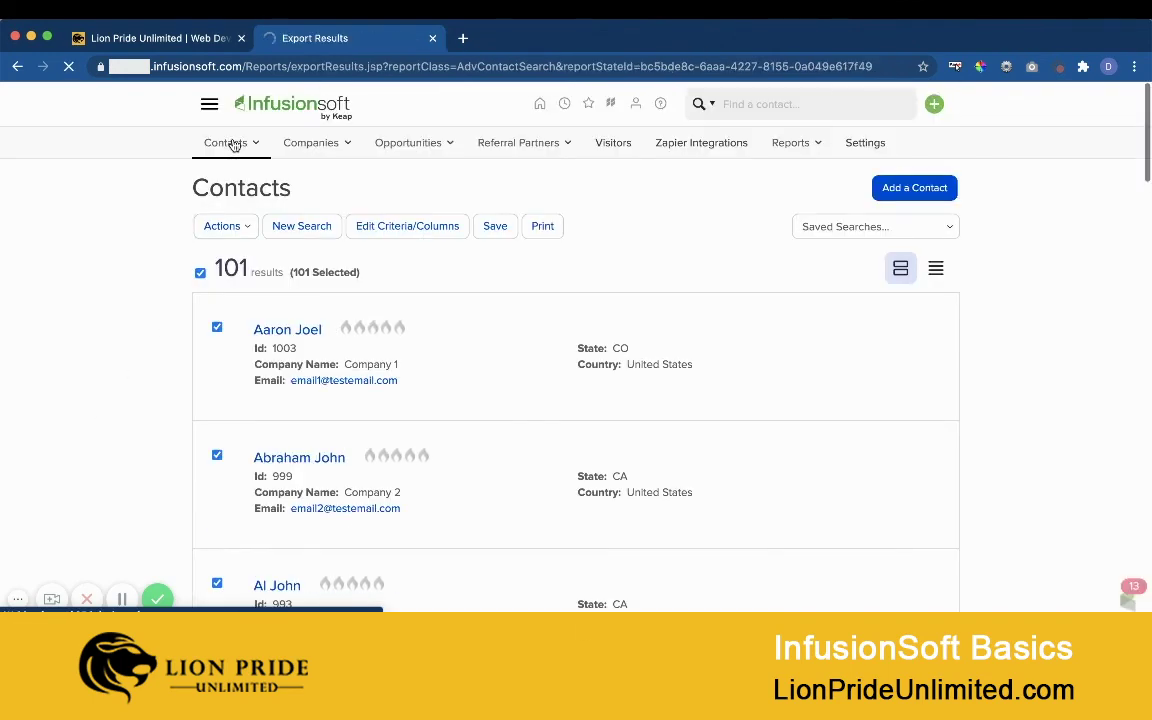
{"action": "left_click", "coordinate": [378, 288]}
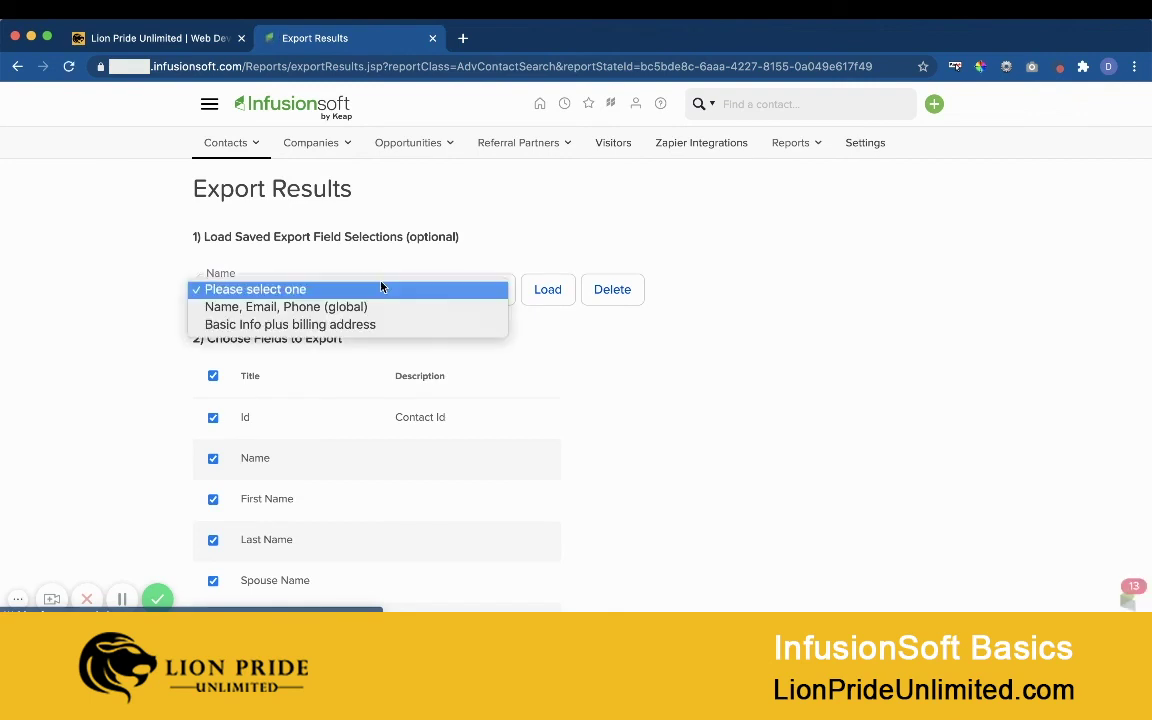
{"action": "left_click", "coordinate": [316, 331]}
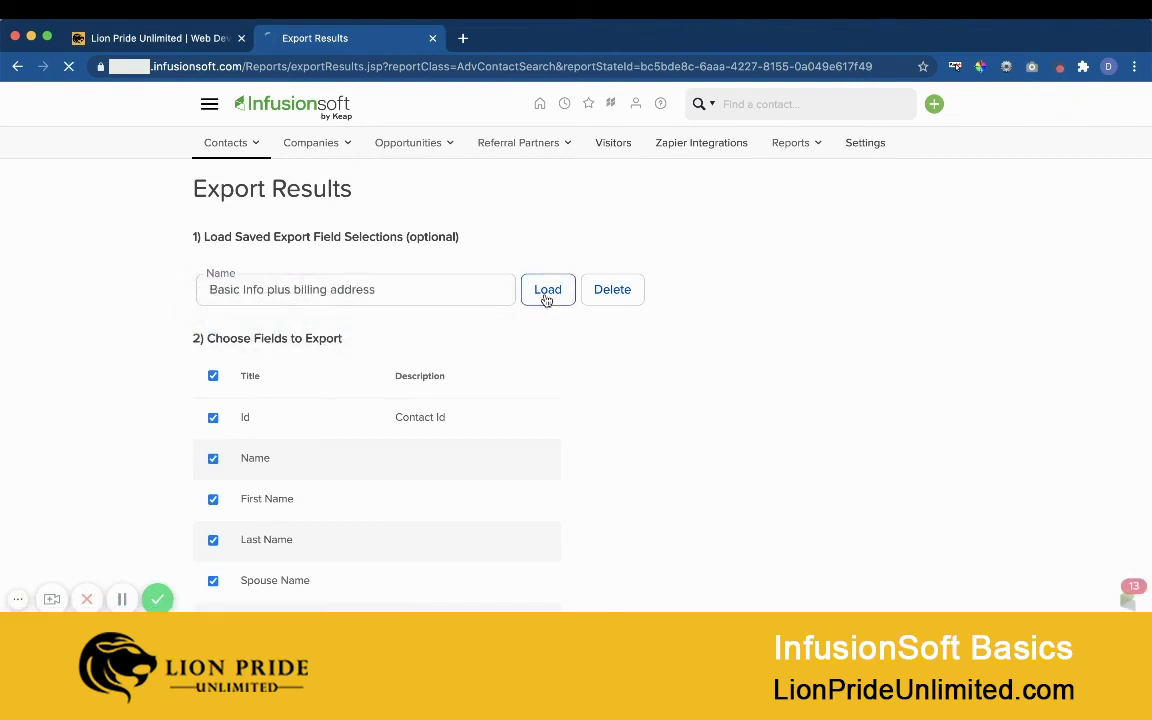
{"action": "scroll", "coordinate": [104, 345], "scroll_direction": "down", "scroll_amount": 1}
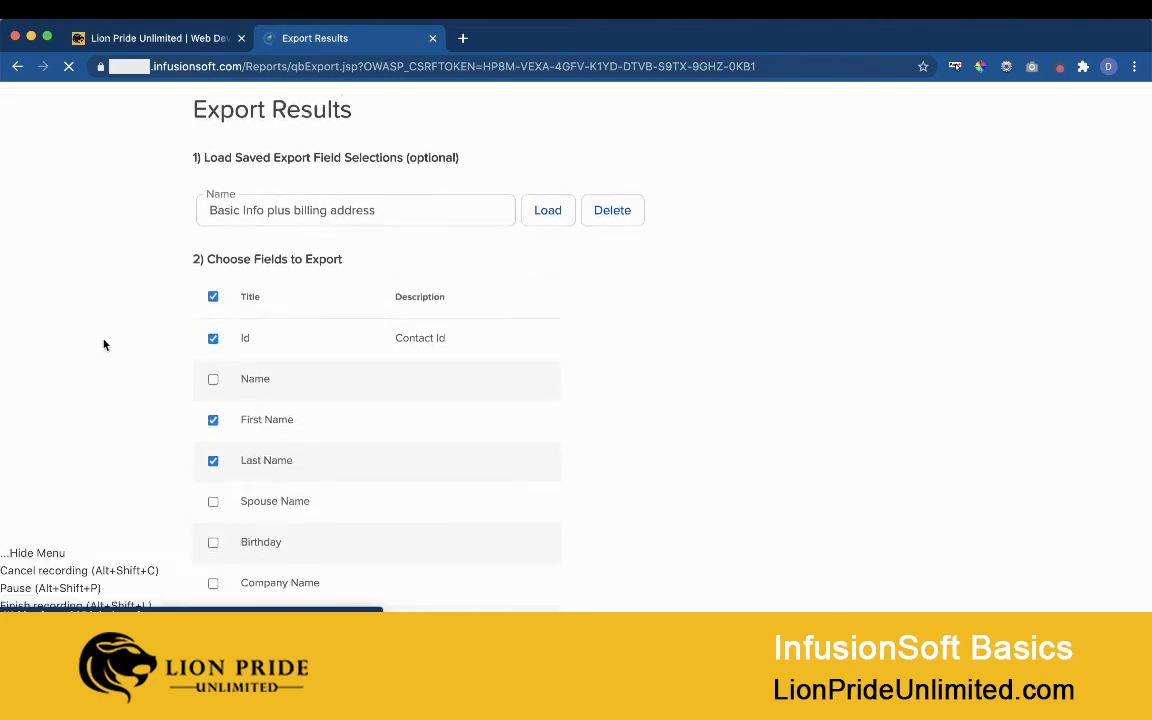
{"action": "scroll", "coordinate": [104, 345], "scroll_direction": "down", "scroll_amount": 10}
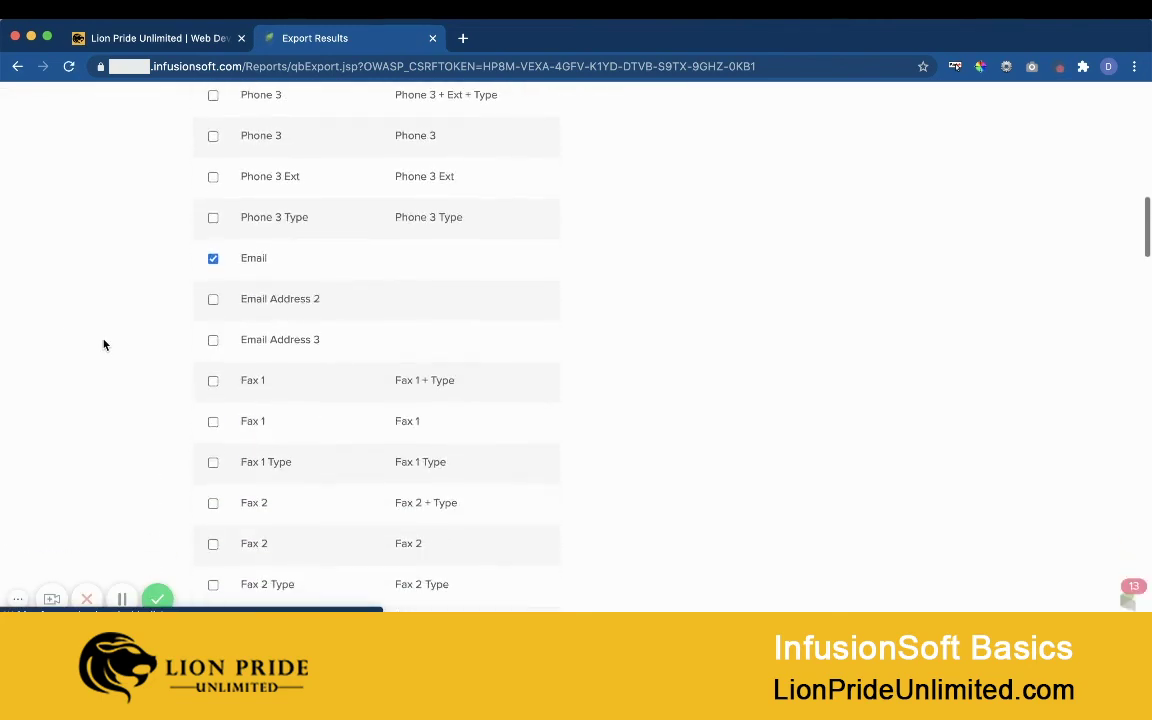